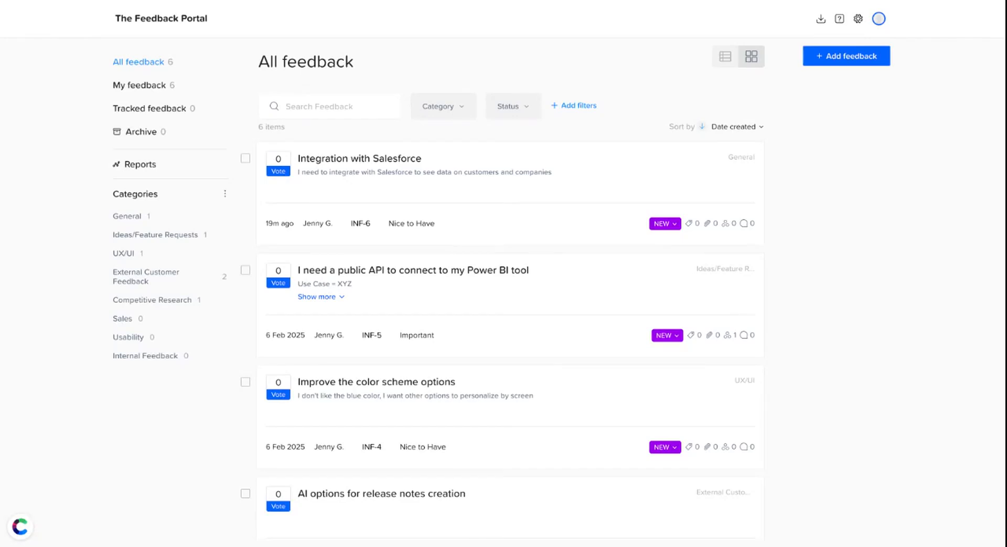
Open the Salesforce integration setup in the feedback portal settings and copy the callback link
{"action": "left_click", "coordinate": [858, 20]}
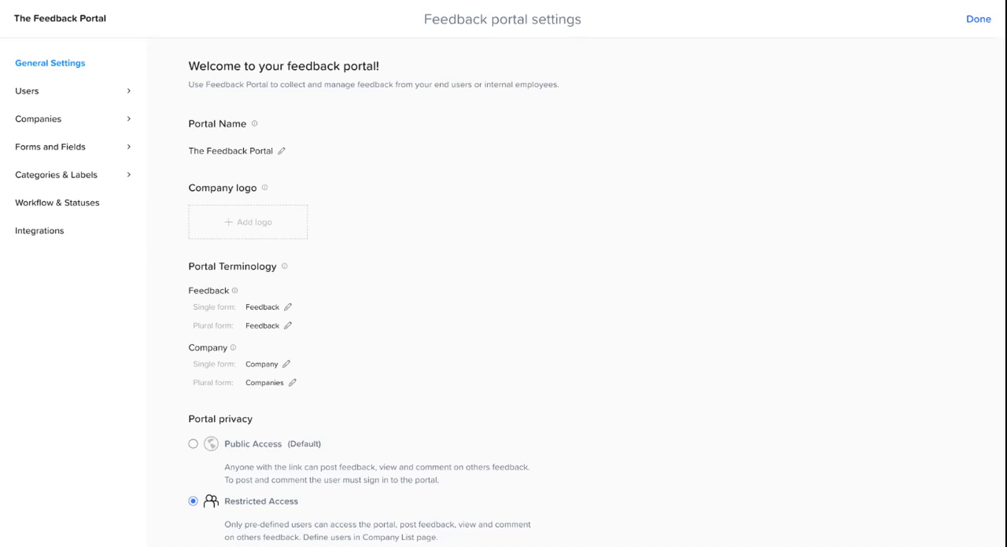
{"action": "left_click", "coordinate": [36, 234]}
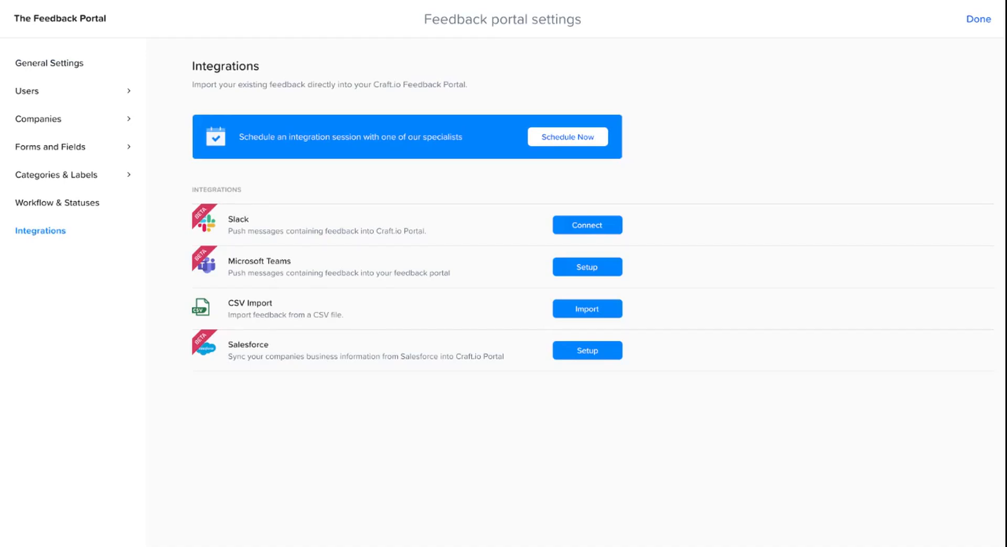
{"action": "left_click", "coordinate": [589, 347]}
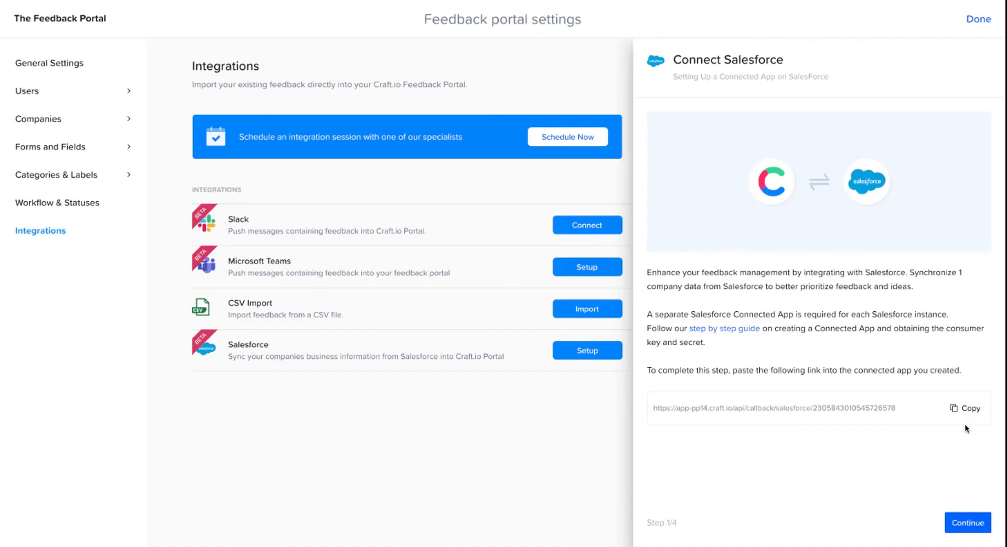
{"action": "left_click", "coordinate": [971, 409]}
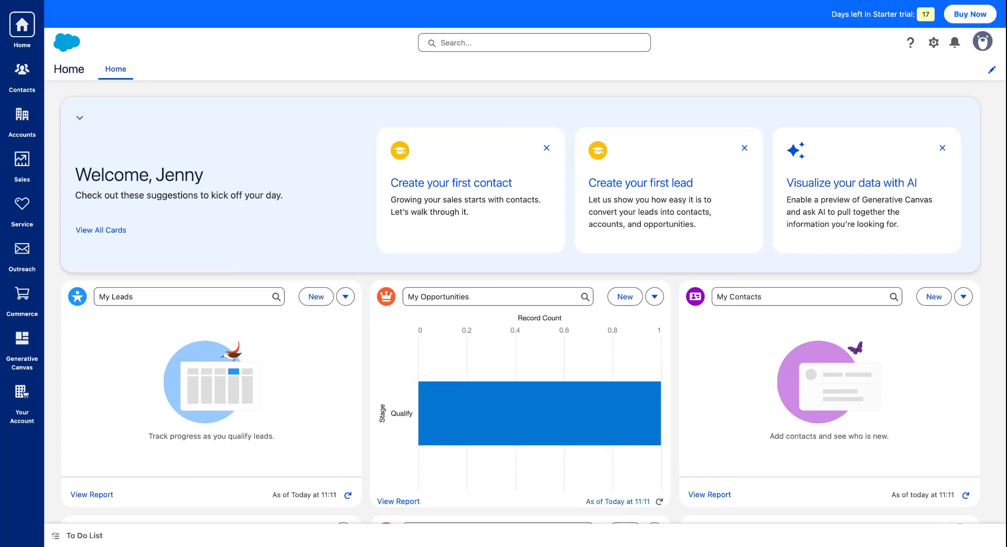
Switch to Salesforce, open the App Manager in advanced setup and start creating a new connected app
{"action": "left_click", "coordinate": [933, 44]}
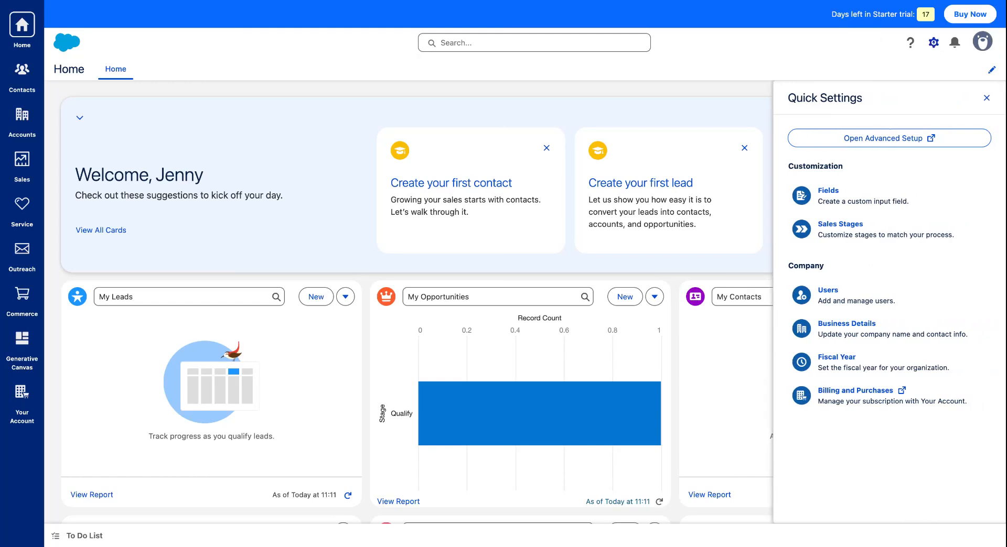
{"action": "left_click", "coordinate": [894, 140]}
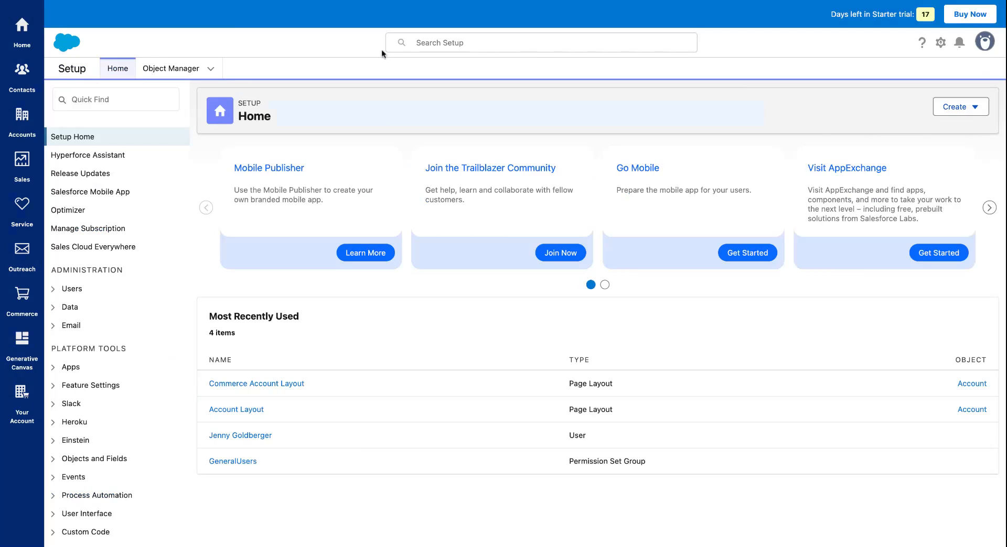
{"action": "left_click", "coordinate": [53, 368]}
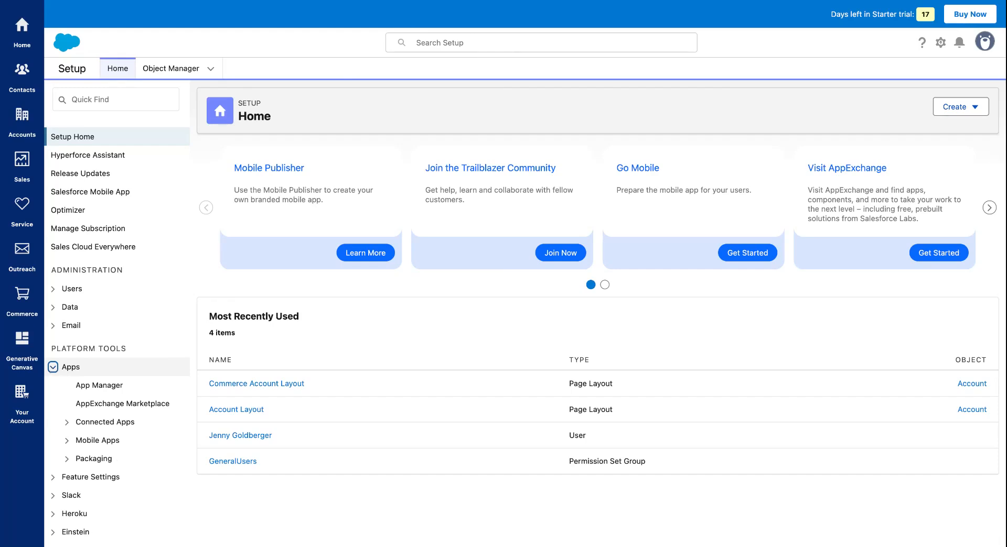
{"action": "left_click", "coordinate": [111, 389]}
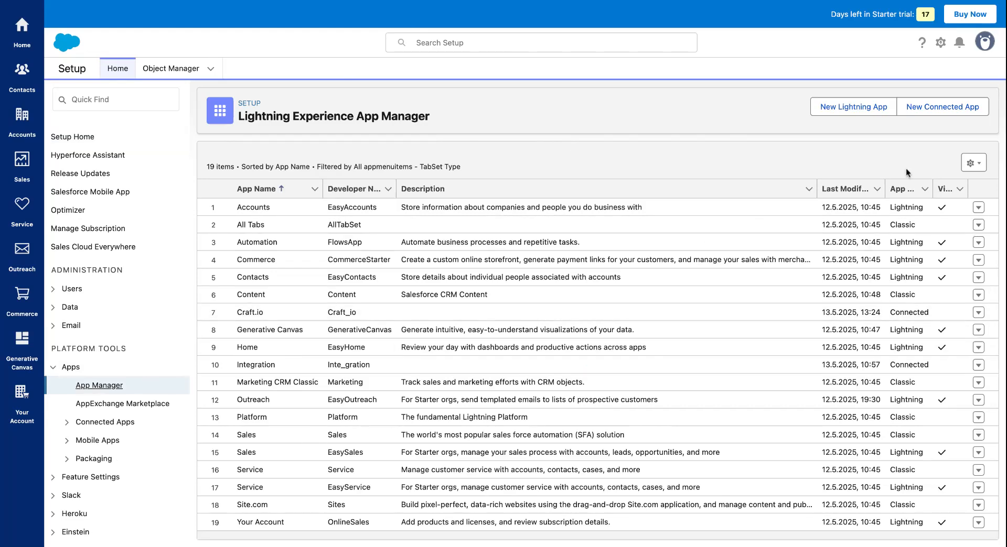
{"action": "left_click", "coordinate": [943, 115]}
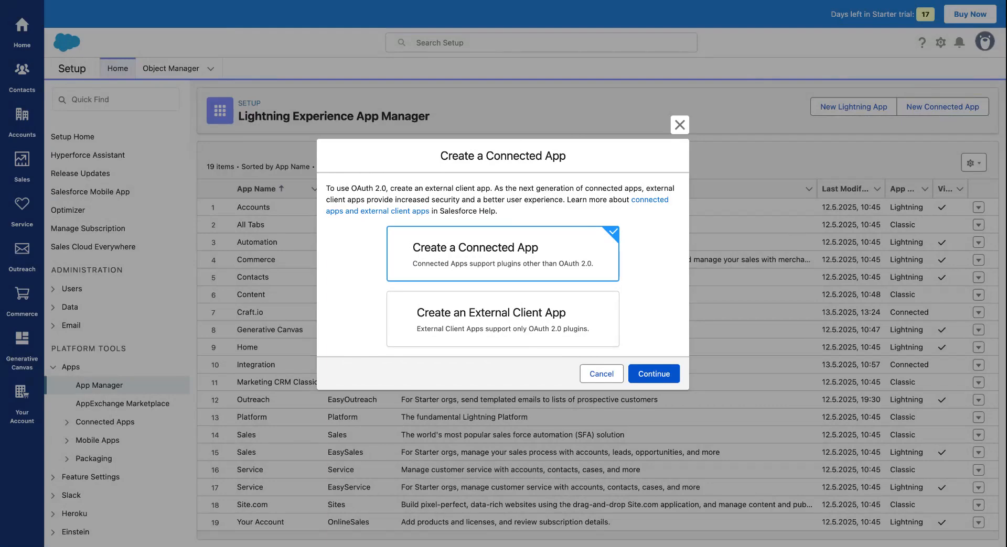
{"action": "left_click", "coordinate": [653, 374]}
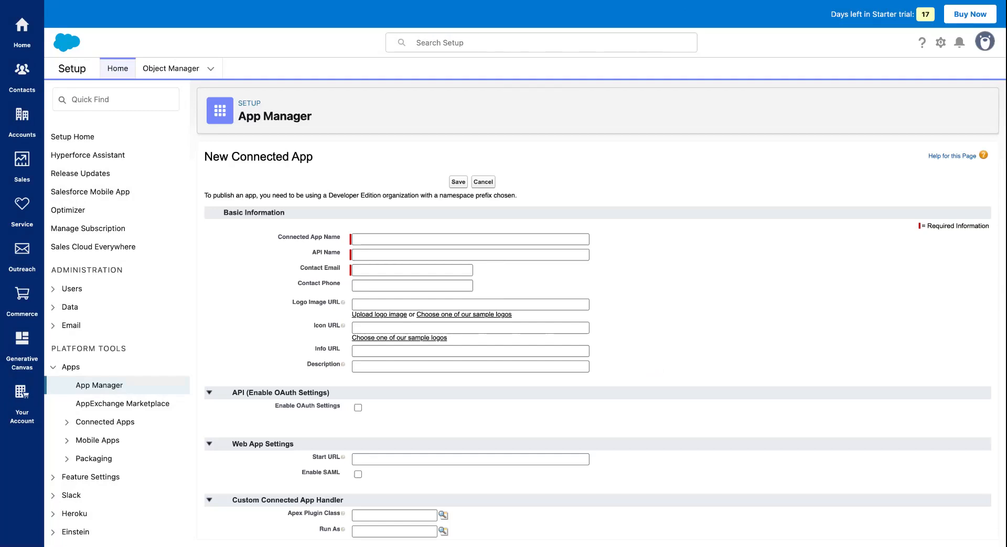
Name the connected app craftio, with the matching API name, and fill in the contact's e-mail
{"action": "left_click", "coordinate": [445, 240]}
{"action": "type", "text": "craftio"}
{"action": "left_click", "coordinate": [454, 271]}
{"action": "left_click", "coordinate": [452, 283]}
{"action": "left_click", "coordinate": [519, 276]}
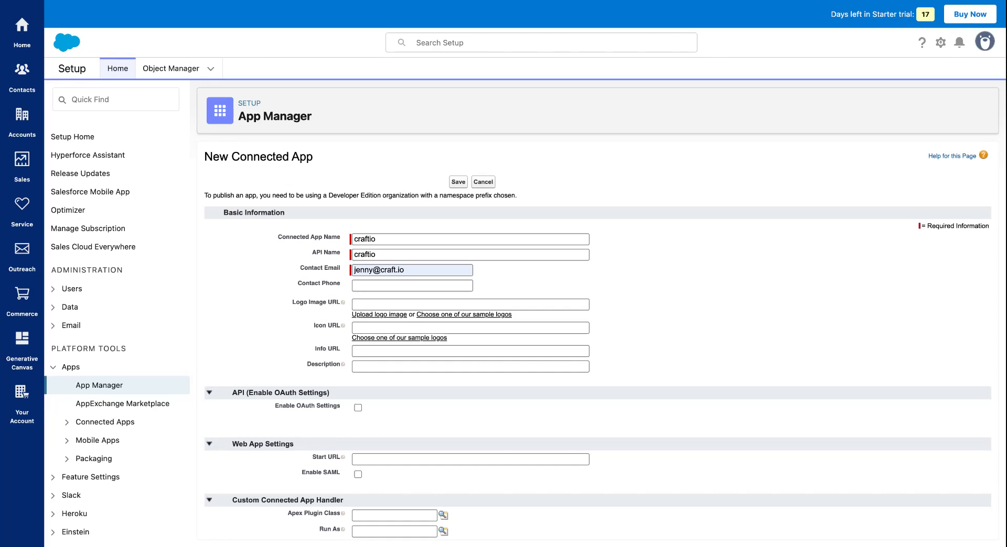
Enable OAuth settings for the connected app and paste the copied Craft.io link as the callback URL
{"action": "left_click", "coordinate": [358, 408]}
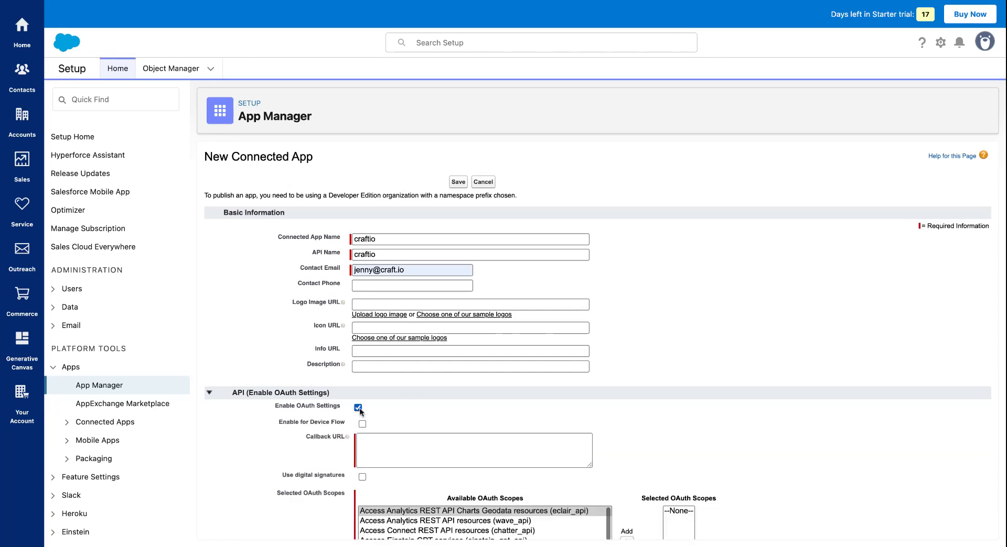
{"action": "scroll", "coordinate": [653, 425], "scroll_direction": "down", "scroll_amount": 5}
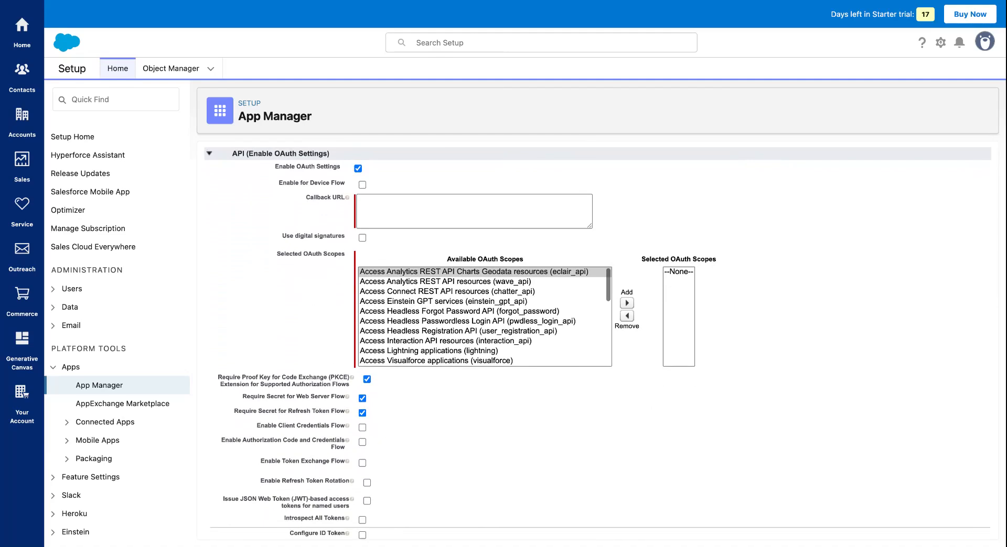
{"action": "left_click", "coordinate": [451, 209]}
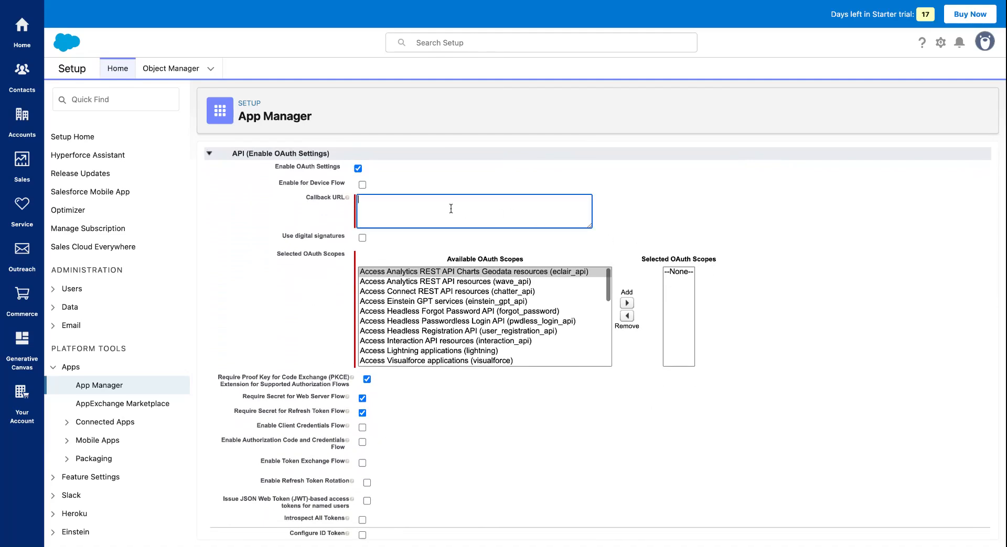
{"action": "key", "text": "ctrl+v"}
{"action": "left_click", "coordinate": [683, 219]}
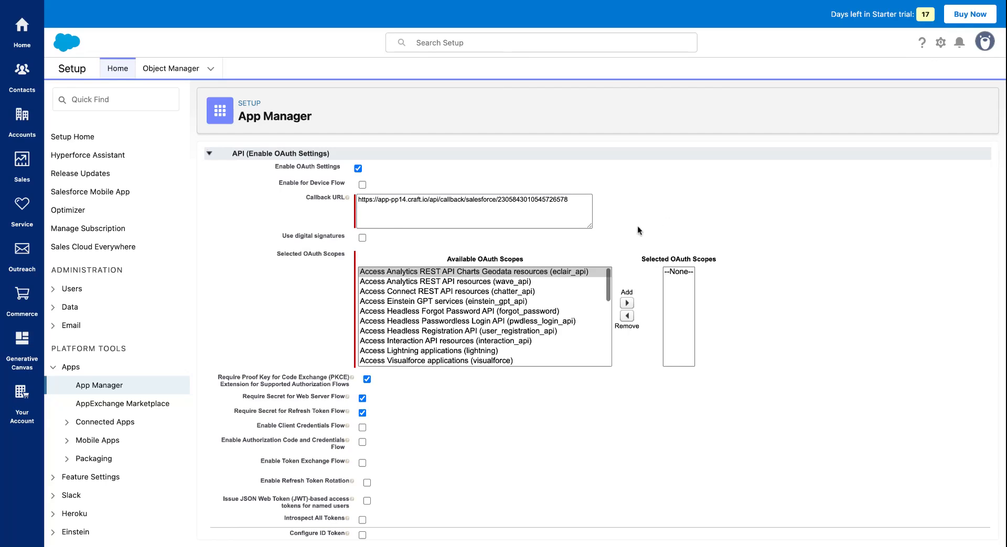
Add the OAuth scopes Full access, Manage user data via APIs, Manage user data via Web browsers and Perform requests at any time
{"action": "scroll", "coordinate": [469, 305], "scroll_direction": "down", "scroll_amount": 5}
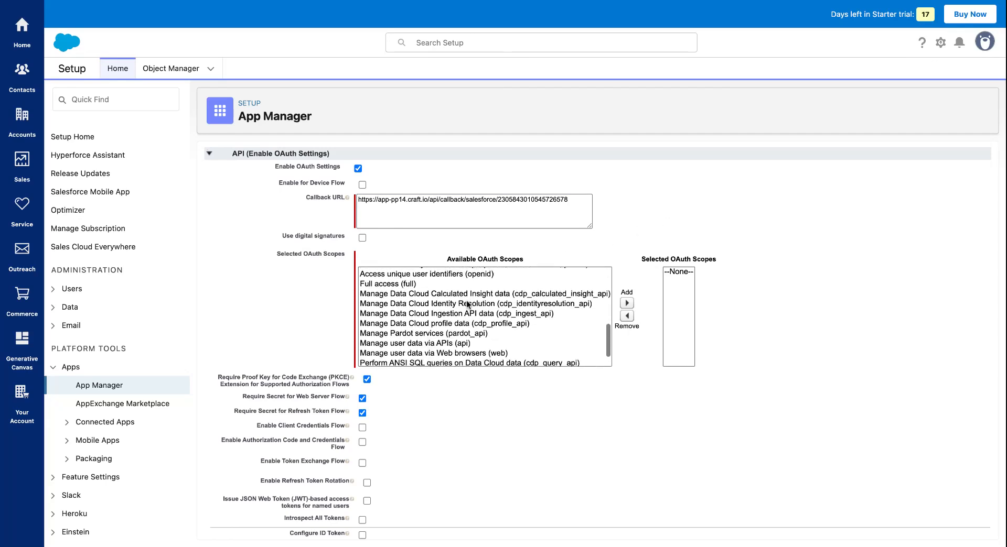
{"action": "left_click", "coordinate": [424, 278]}
{"action": "left_click", "coordinate": [627, 303]}
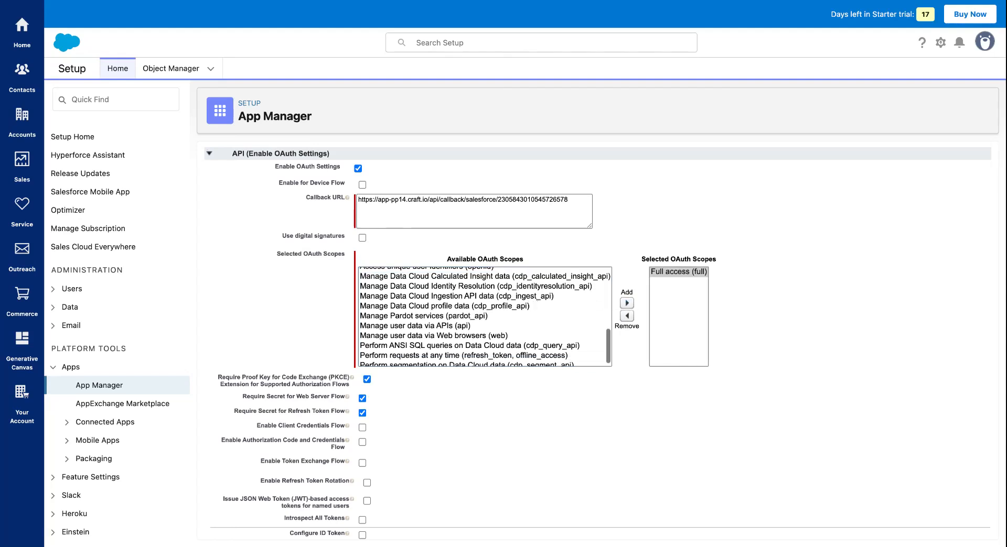
{"action": "left_click", "coordinate": [481, 327]}
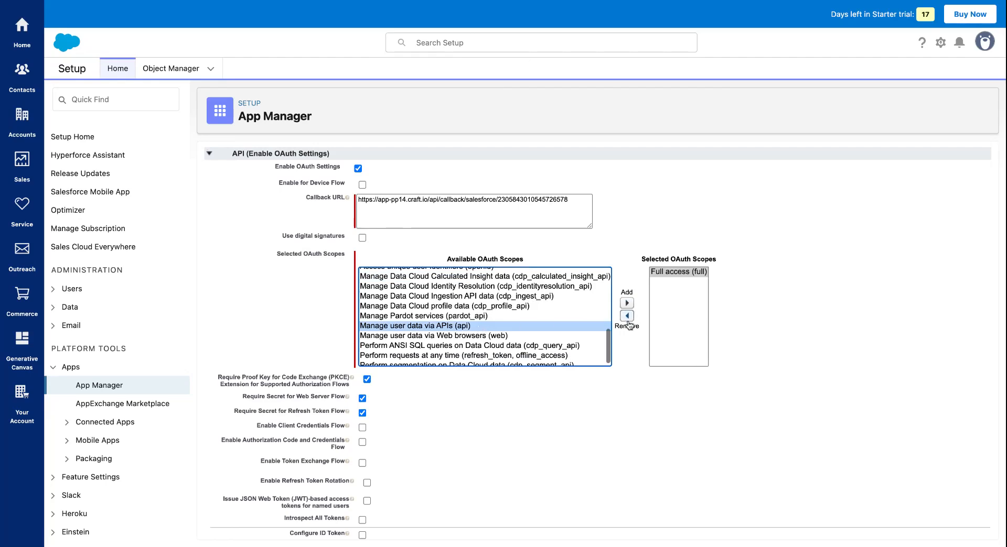
{"action": "left_click", "coordinate": [627, 304]}
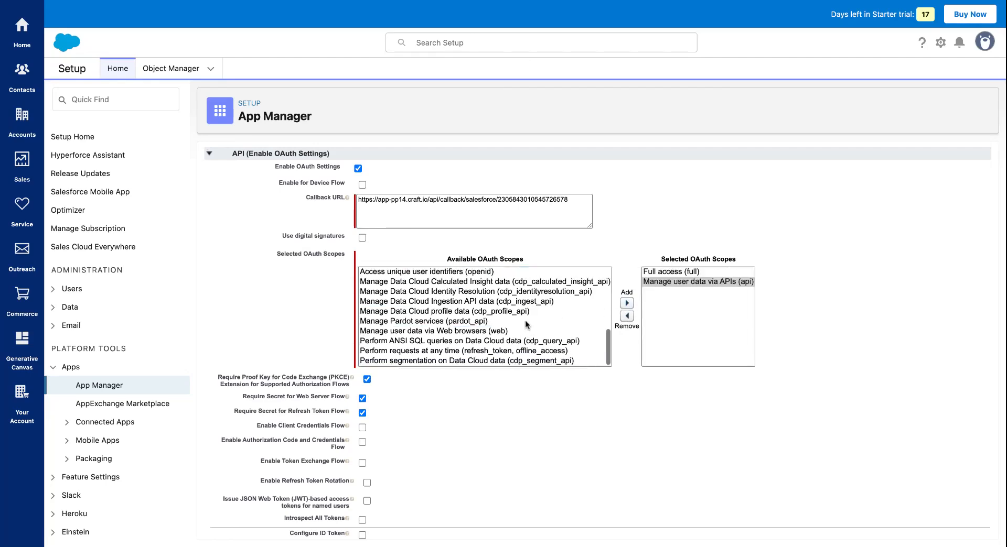
{"action": "left_click", "coordinate": [506, 331]}
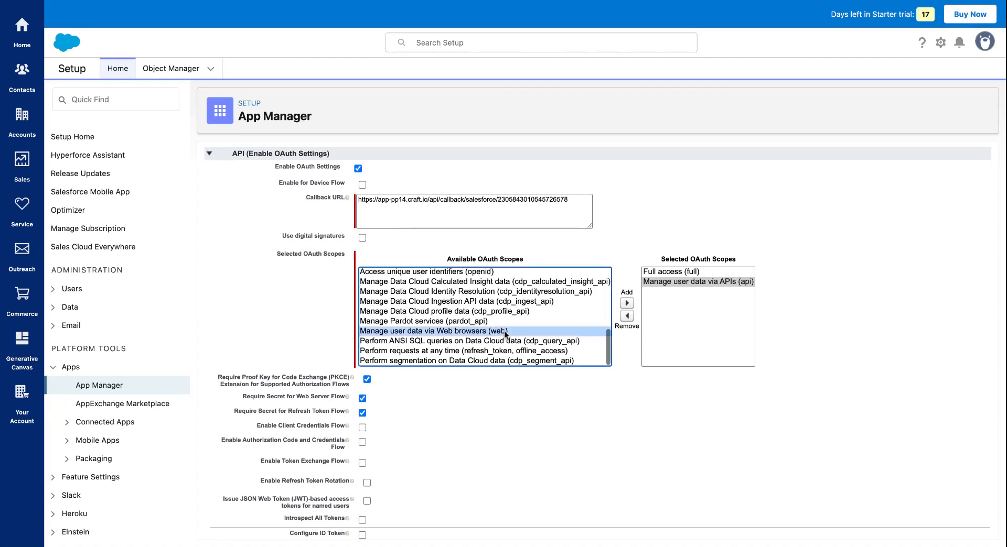
{"action": "left_click", "coordinate": [627, 304]}
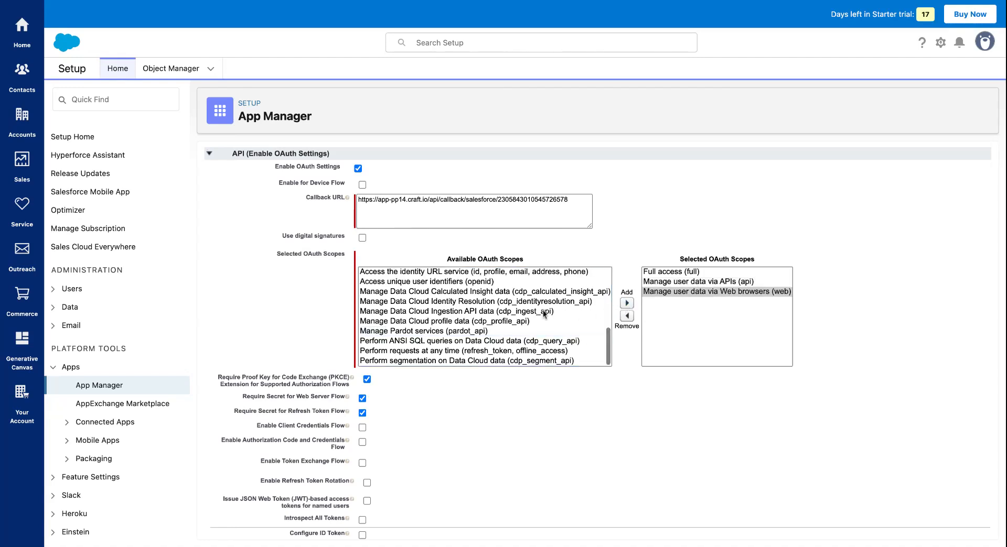
{"action": "left_click", "coordinate": [531, 352]}
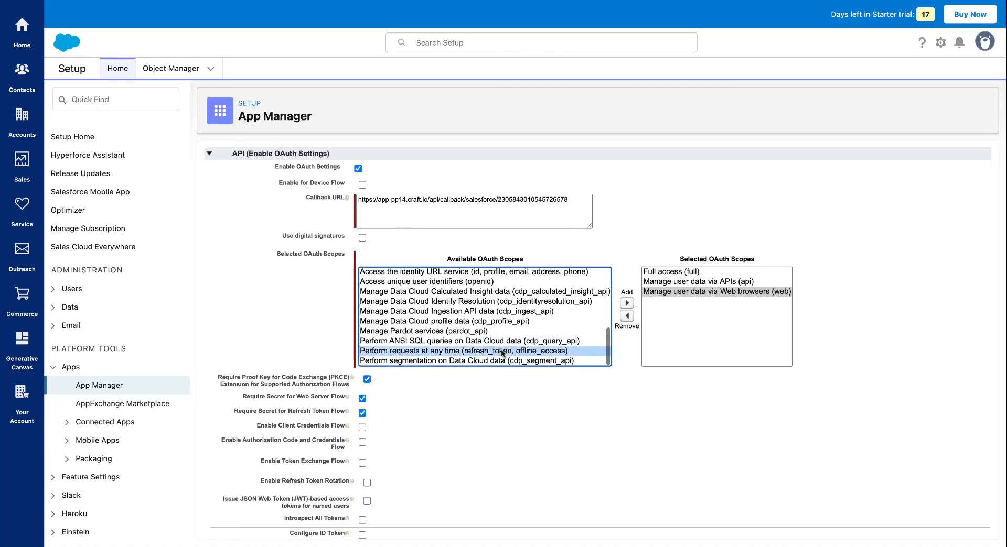
{"action": "left_click", "coordinate": [627, 303]}
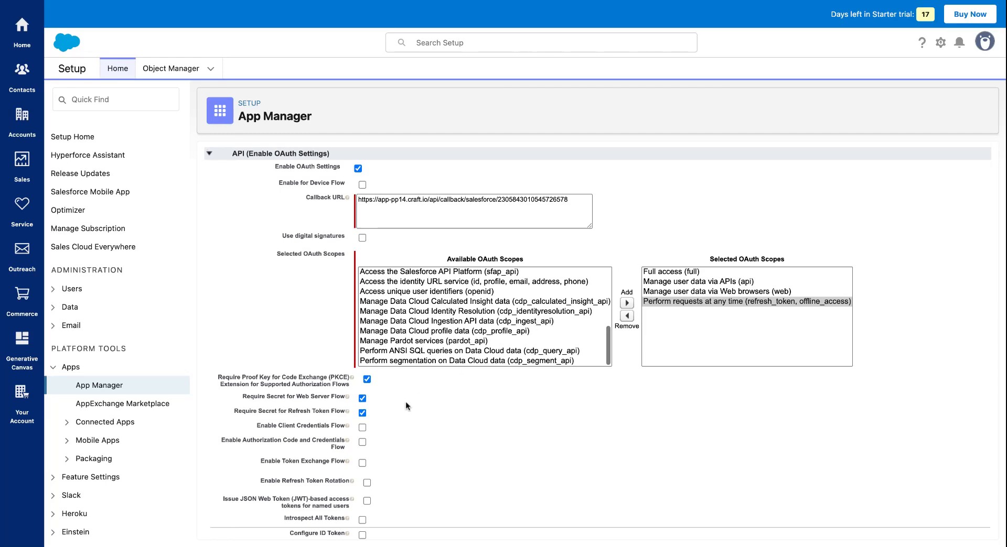
Enable the Client Credentials Flow, accepting its access notice, and enable Refresh Token Rotation
{"action": "left_click", "coordinate": [362, 427]}
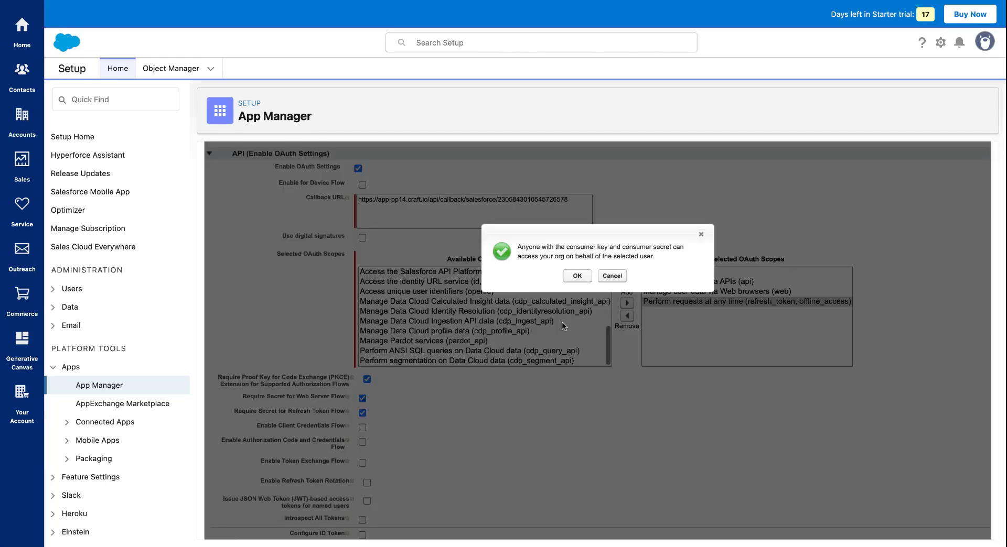
{"action": "left_click", "coordinate": [578, 276]}
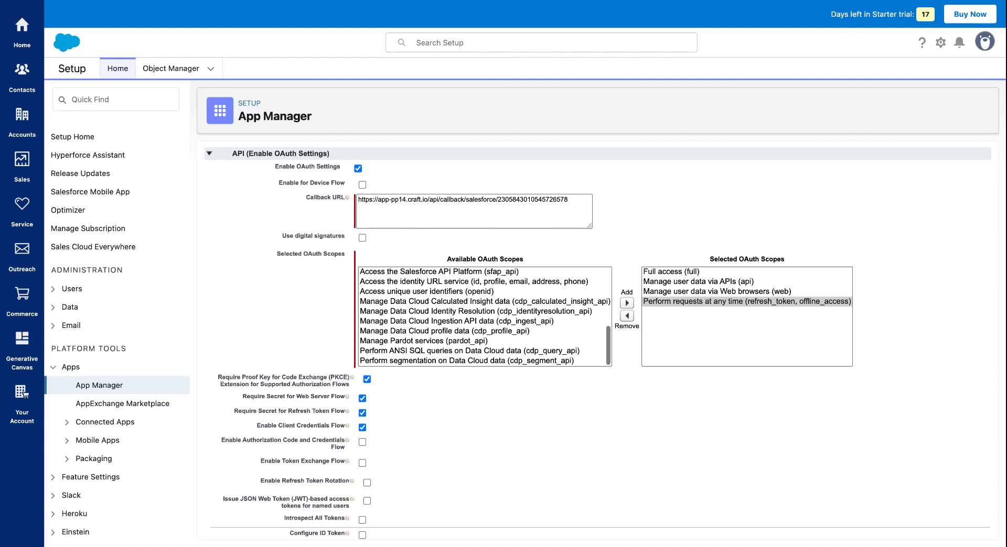
{"action": "left_click", "coordinate": [367, 483]}
Choose the admin's user account as the Run As user in the custom connected app handler
{"action": "scroll", "coordinate": [599, 427], "scroll_direction": "down", "scroll_amount": 4}
{"action": "scroll", "coordinate": [598, 426], "scroll_direction": "down", "scroll_amount": 2}
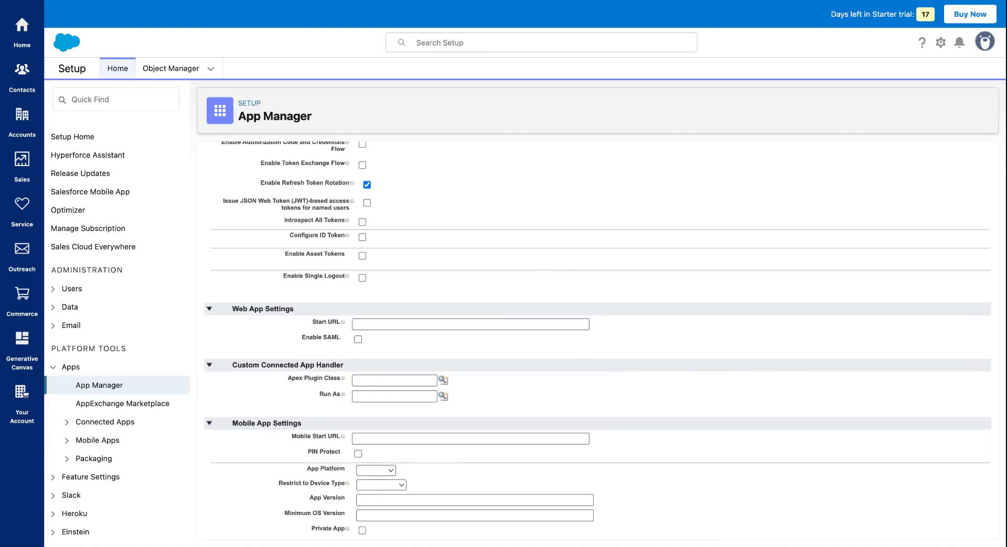
{"action": "left_click", "coordinate": [443, 397]}
{"action": "left_click", "coordinate": [54, 130]}
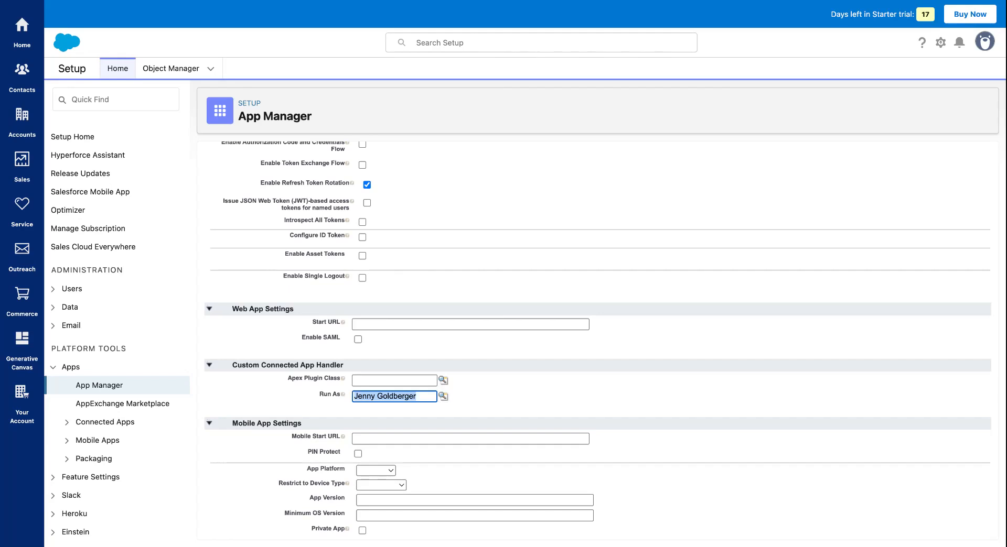
{"action": "left_click", "coordinate": [483, 395]}
Save the new connected app and continue to its details page
{"action": "scroll", "coordinate": [483, 395], "scroll_direction": "down", "scroll_amount": 3}
{"action": "scroll", "coordinate": [483, 395], "scroll_direction": "down", "scroll_amount": 2}
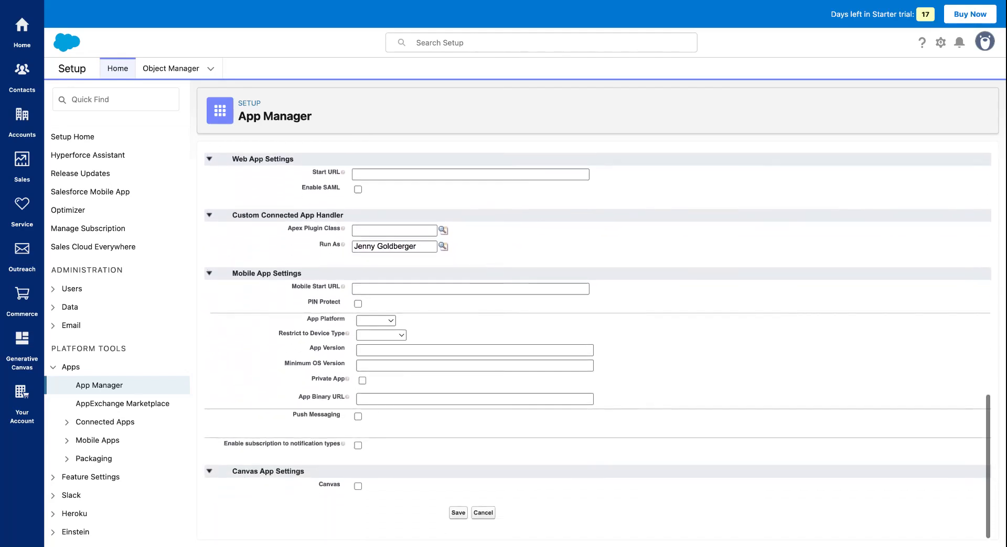
{"action": "left_click", "coordinate": [458, 513]}
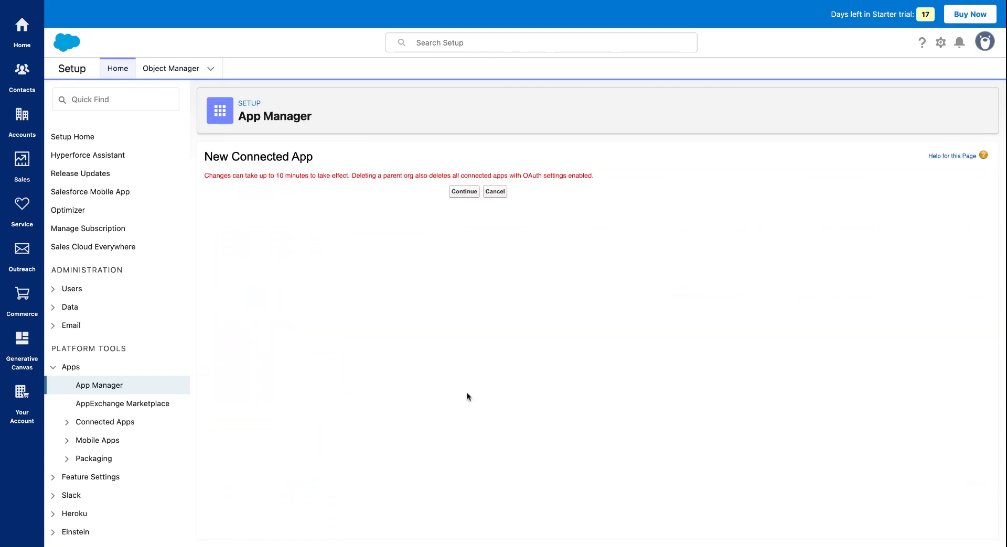
{"action": "left_click", "coordinate": [465, 192]}
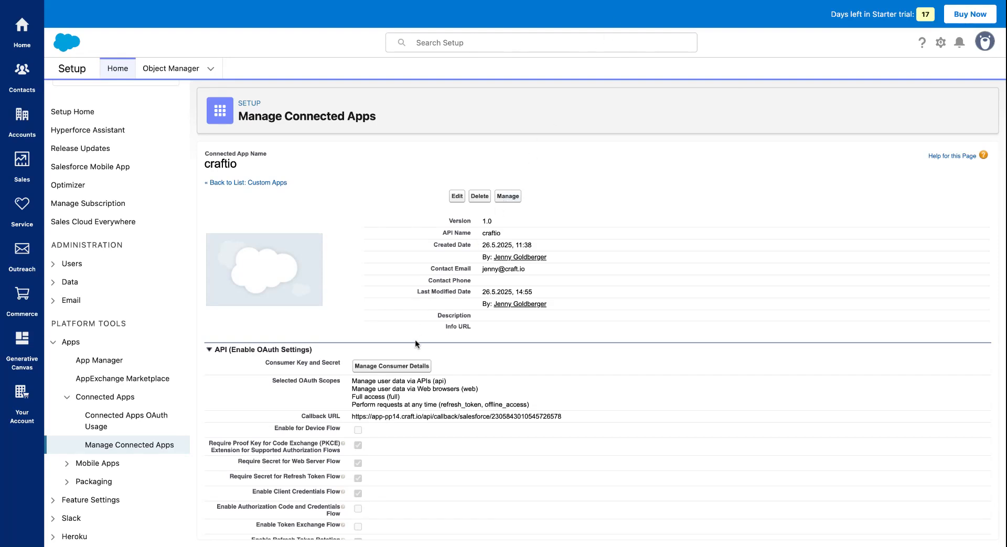
View the craftio app's consumer key and secret, entering the emailed verification code, and return to the app details
{"action": "left_click", "coordinate": [414, 367]}
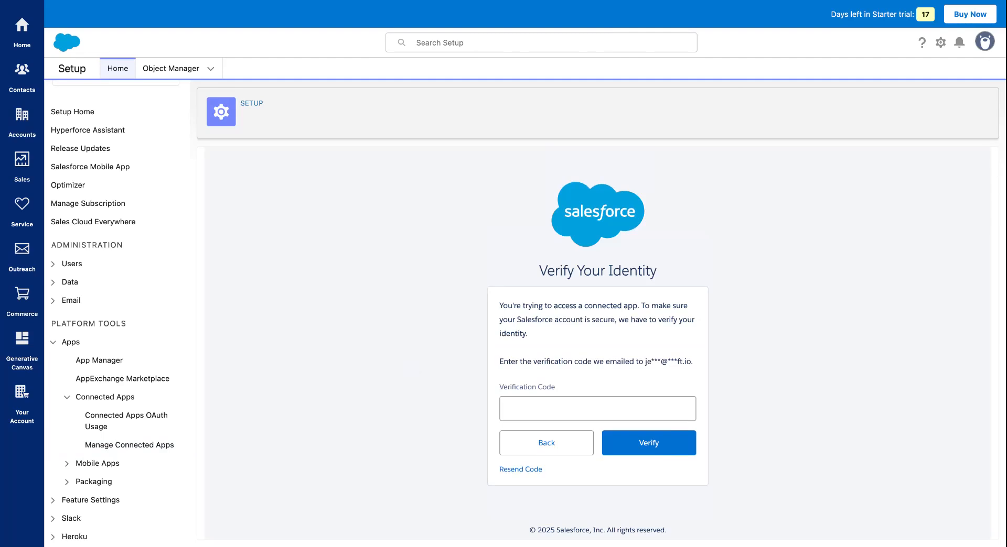
{"action": "left_click", "coordinate": [524, 408]}
{"action": "key", "text": "ctrl+v"}
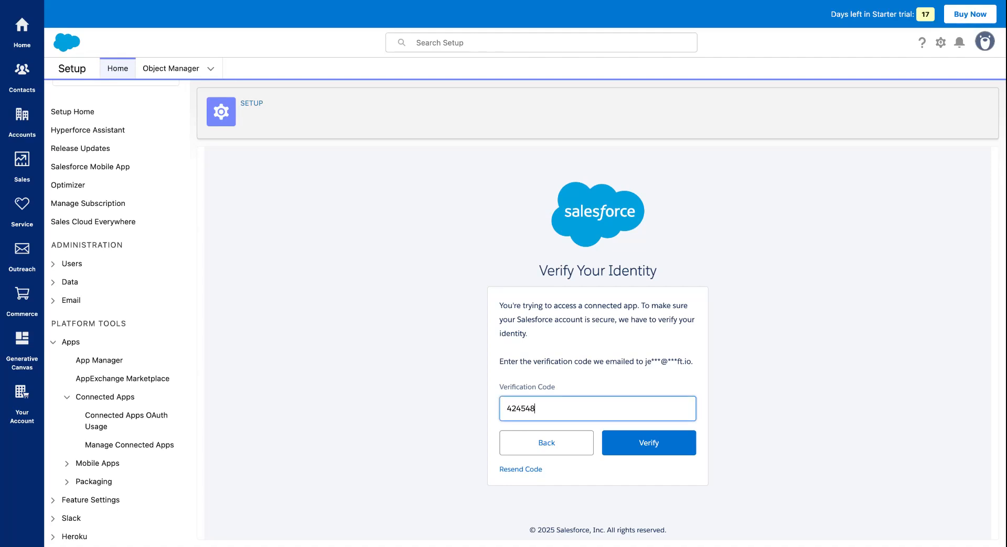
{"action": "left_click", "coordinate": [651, 448]}
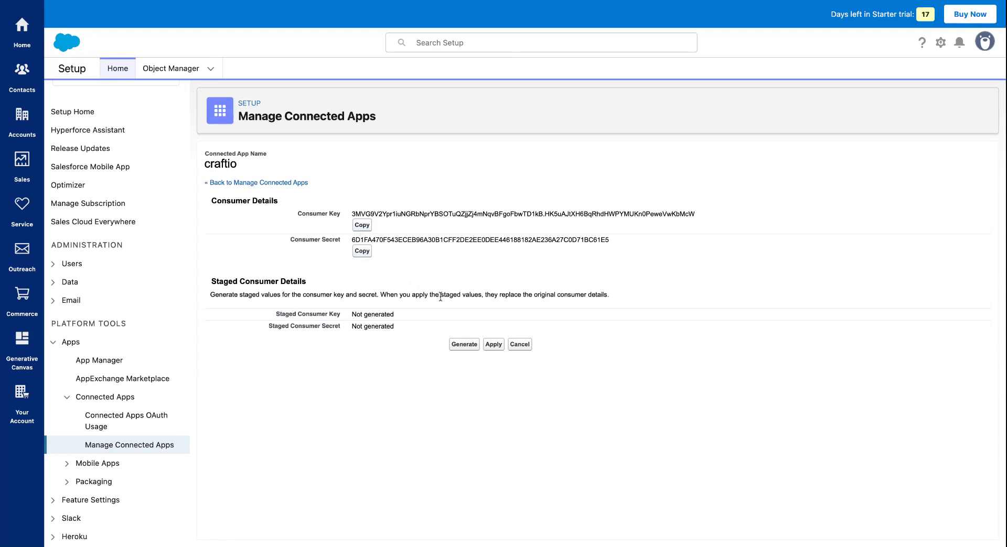
{"action": "left_click", "coordinate": [520, 345]}
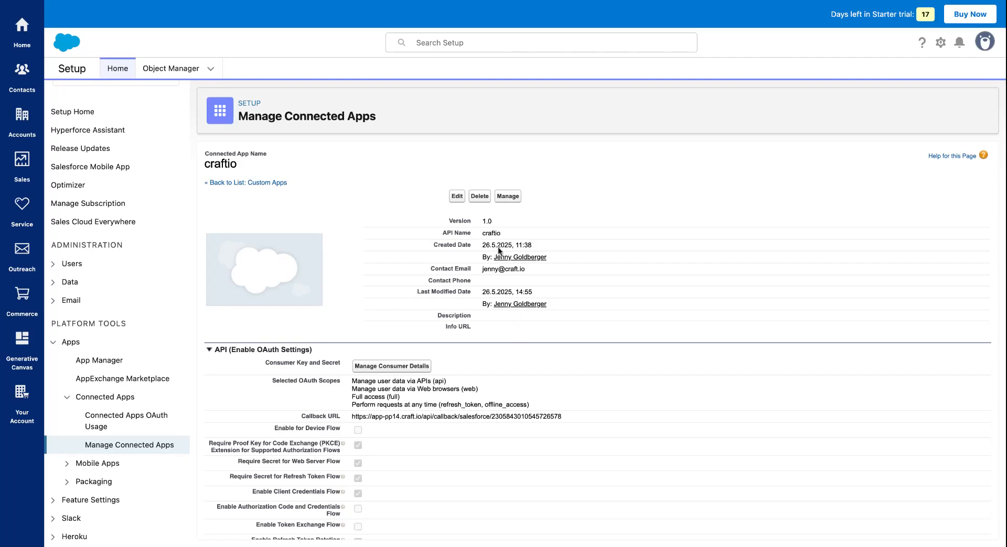
Open the craftio connected app's policies for editing and set the session timeout value to 2 hours
{"action": "left_click", "coordinate": [508, 198]}
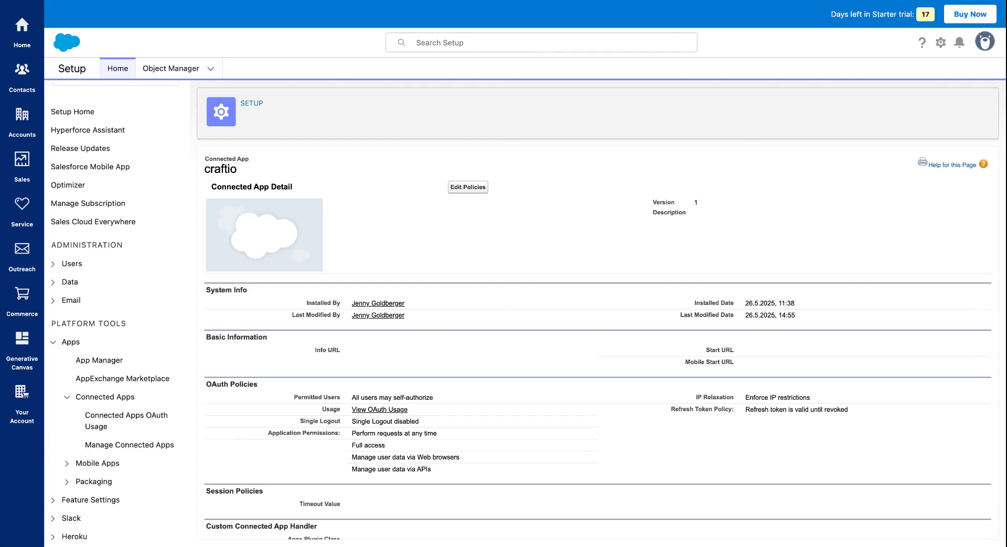
{"action": "left_click", "coordinate": [467, 188]}
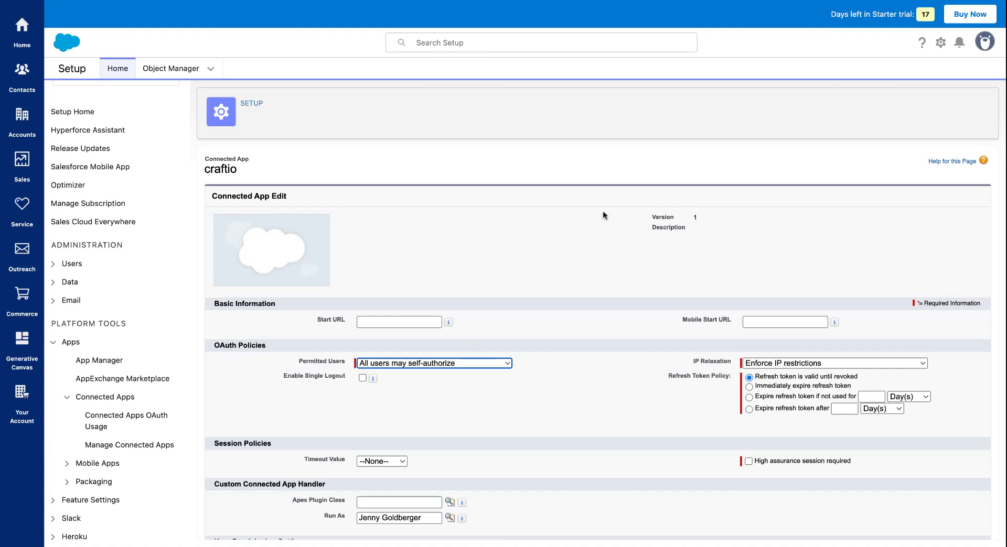
{"action": "scroll", "coordinate": [603, 210], "scroll_direction": "down", "scroll_amount": 3}
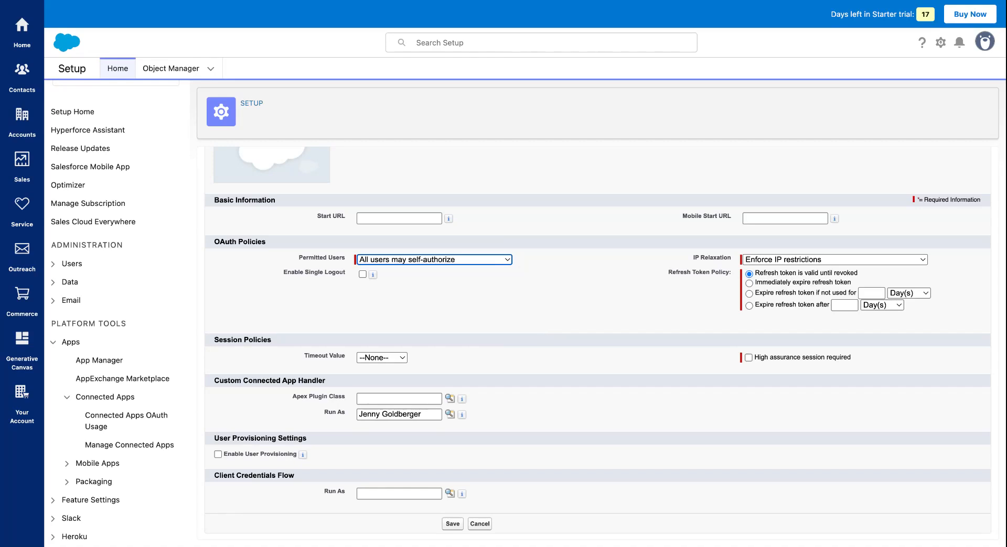
{"action": "left_click", "coordinate": [400, 361]}
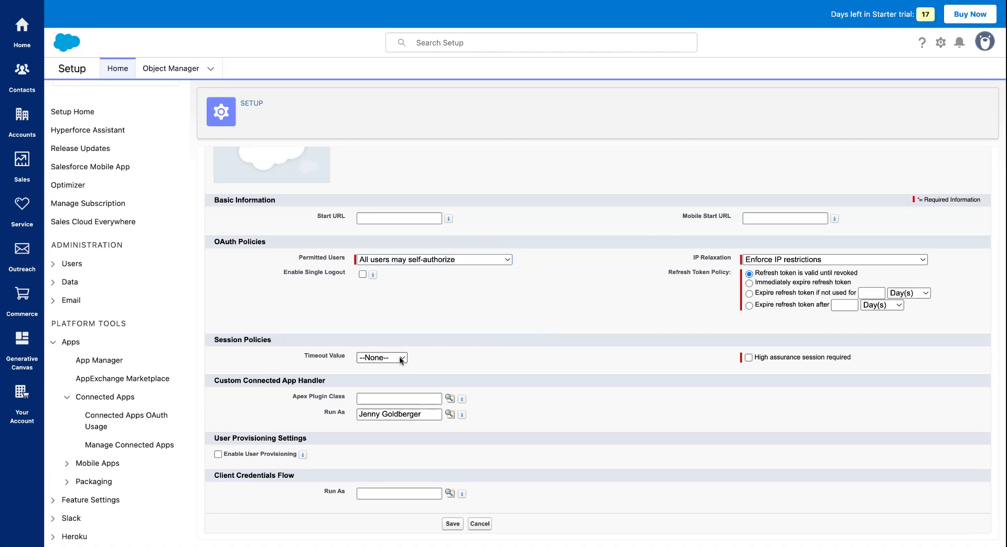
{"action": "left_click", "coordinate": [389, 407]}
Choose the admin's user account as the Run As user for the Client Credentials Flow and save the policies
{"action": "left_click", "coordinate": [403, 493]}
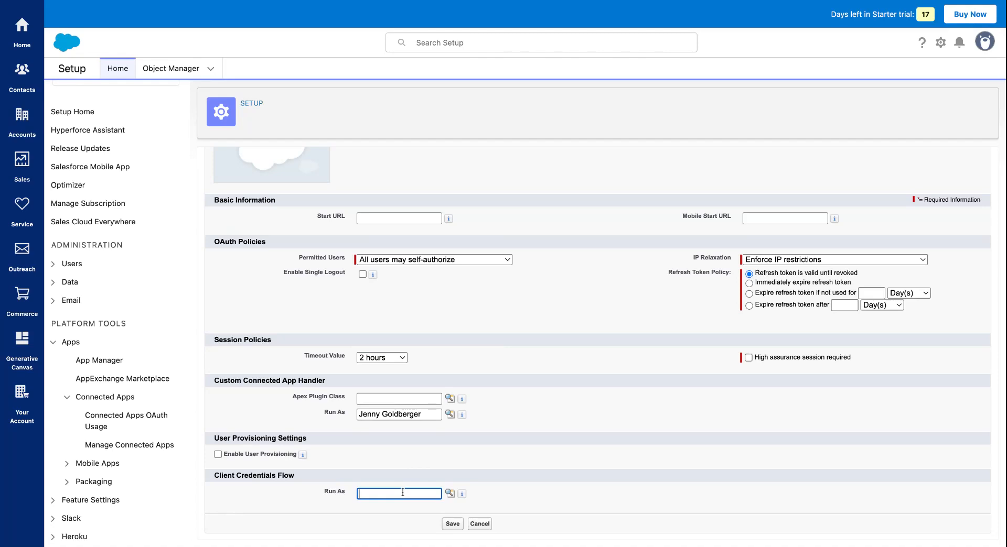
{"action": "left_click", "coordinate": [450, 496]}
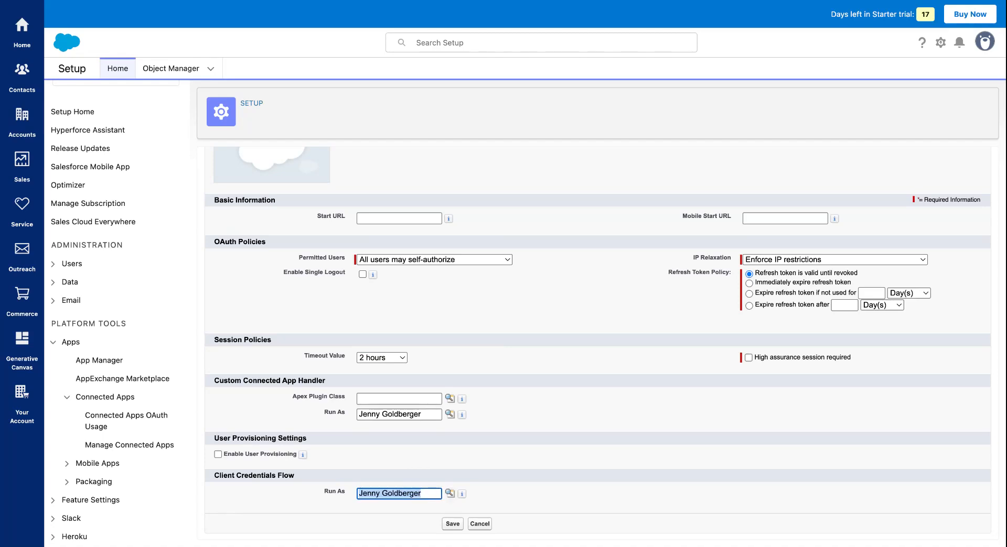
{"action": "left_click", "coordinate": [521, 491]}
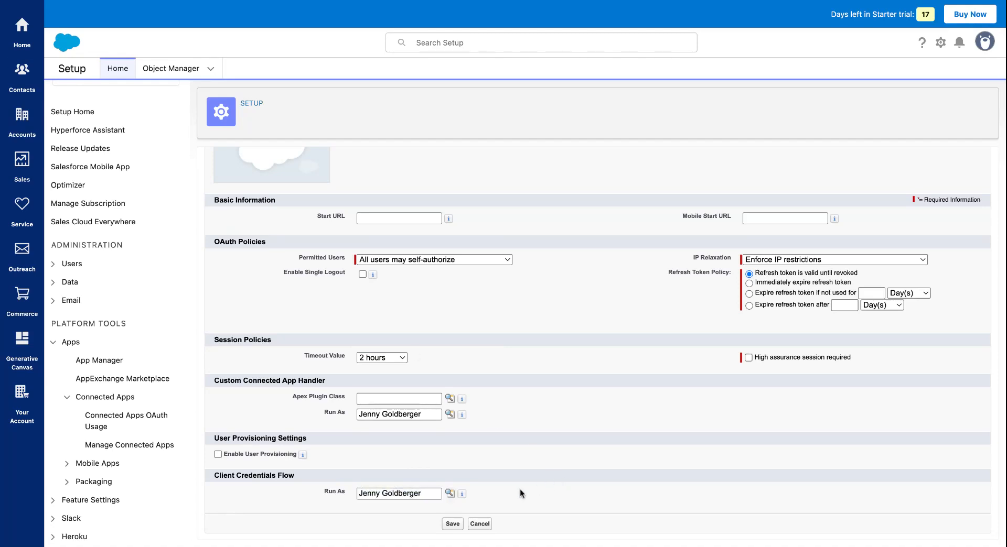
{"action": "left_click", "coordinate": [453, 524]}
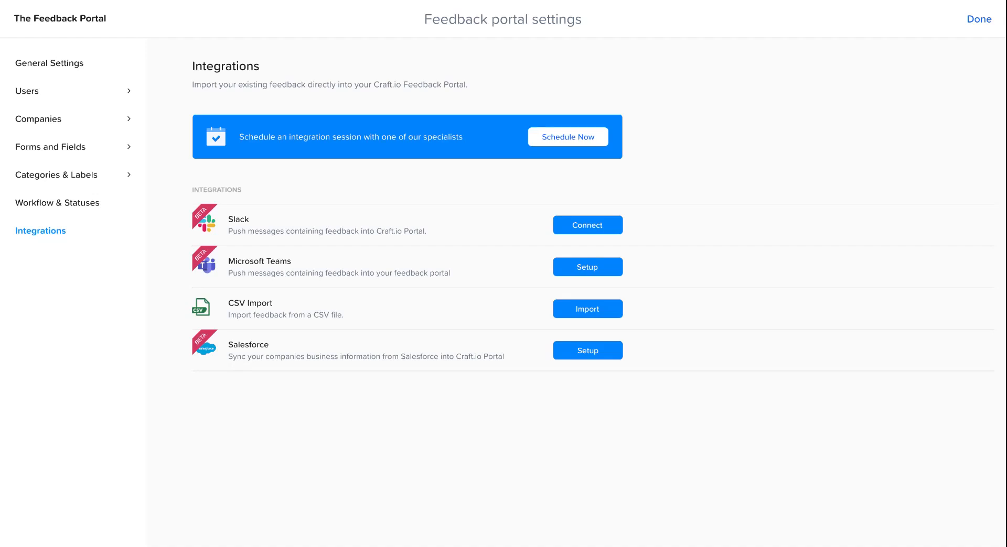
In the Craft.io portal's integrations, set up a Salesforce connection named "Craft Salesforce" with the URL nosoftware-enterprise-2120.my.salesforce.com
{"action": "left_click", "coordinate": [587, 351]}
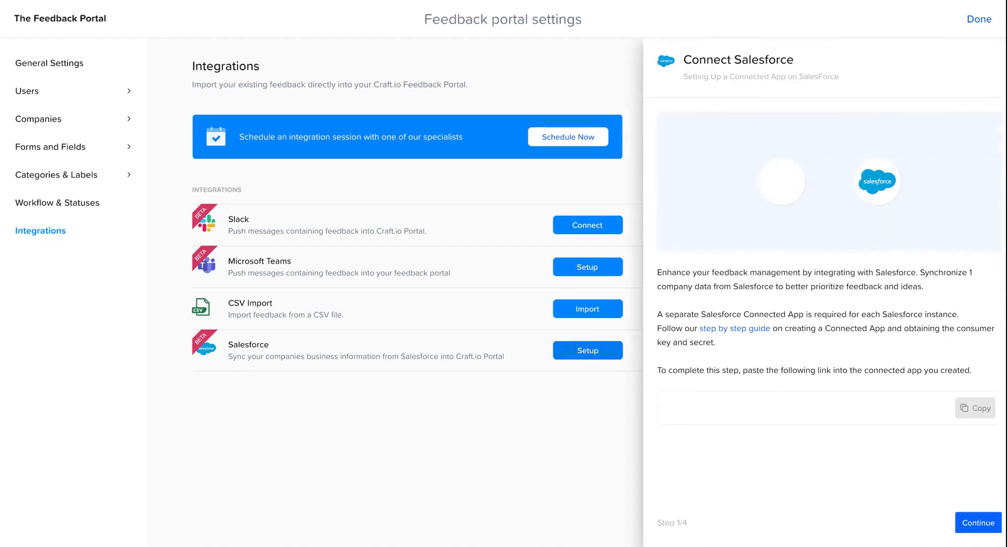
{"action": "left_click", "coordinate": [969, 523]}
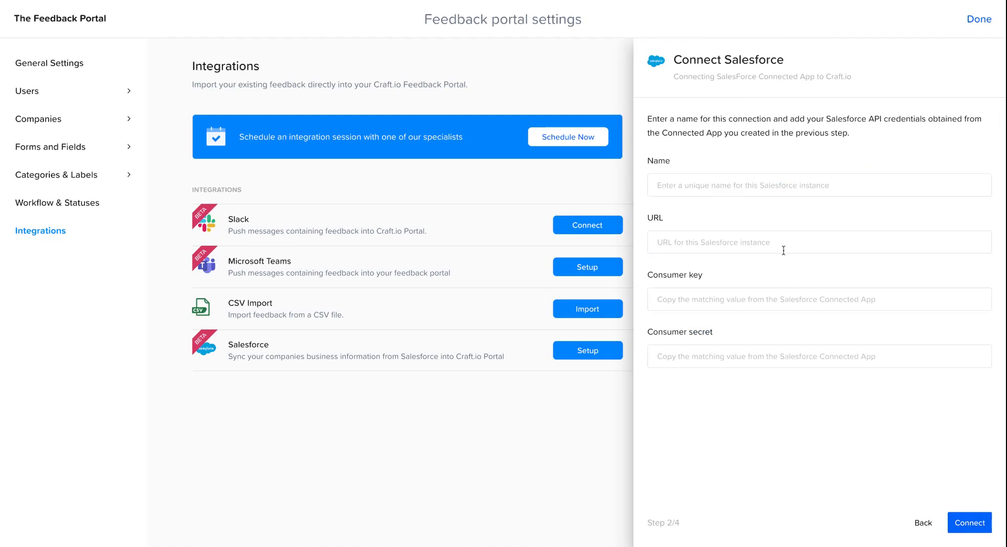
{"action": "type", "text": "Craft "}
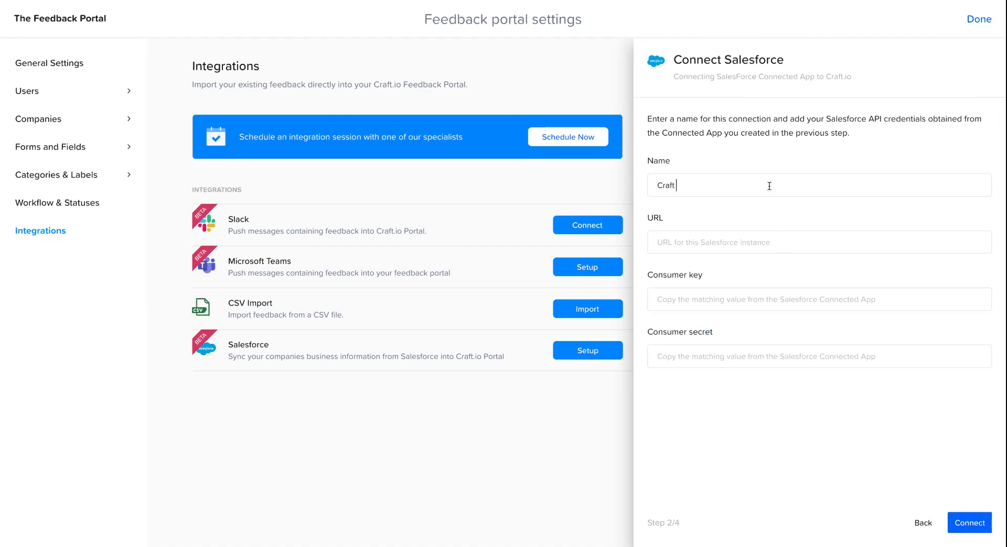
{"action": "type", "text": "Salesforce"}
{"action": "mouse_move", "coordinate": [802, 220]}
{"action": "left_click", "coordinate": [677, 241]}
{"action": "type", "text": "nosoftware-enterprise-2120.my.salesforce.com"}
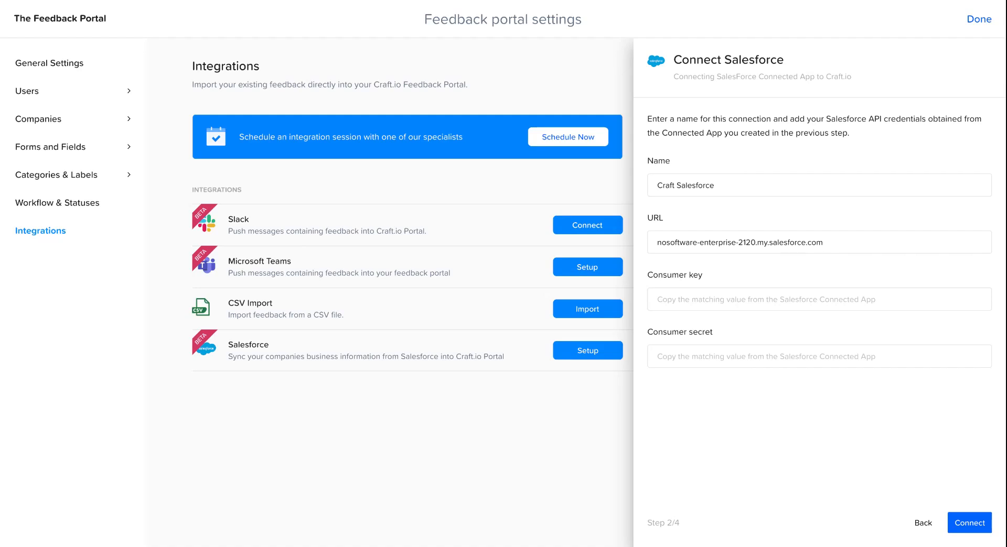
Paste the connected app's consumer key and consumer secret into the Salesforce connection and connect it
{"action": "left_click", "coordinate": [724, 304]}
{"action": "key", "text": "ctrl+v"}
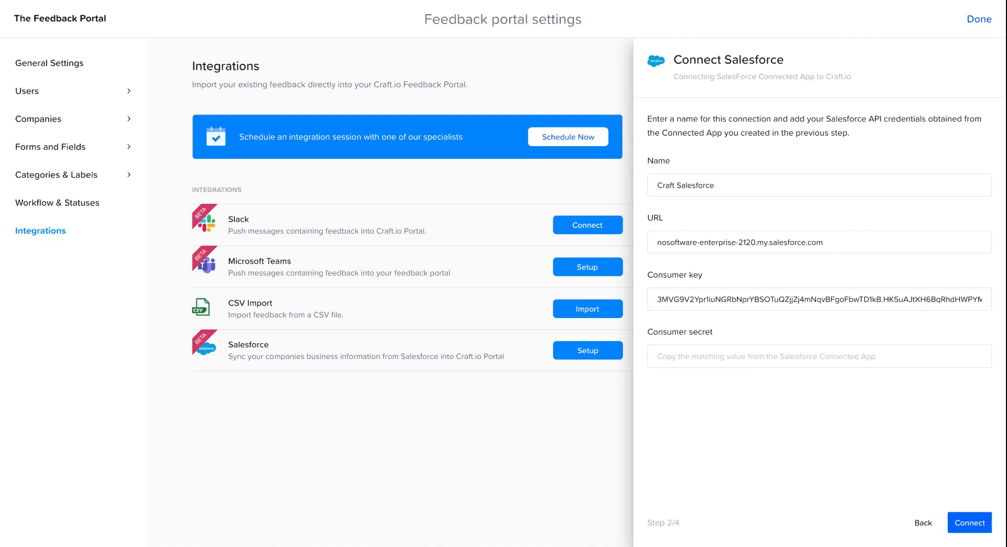
{"action": "left_click", "coordinate": [759, 355]}
{"action": "key", "text": "ctrl+v"}
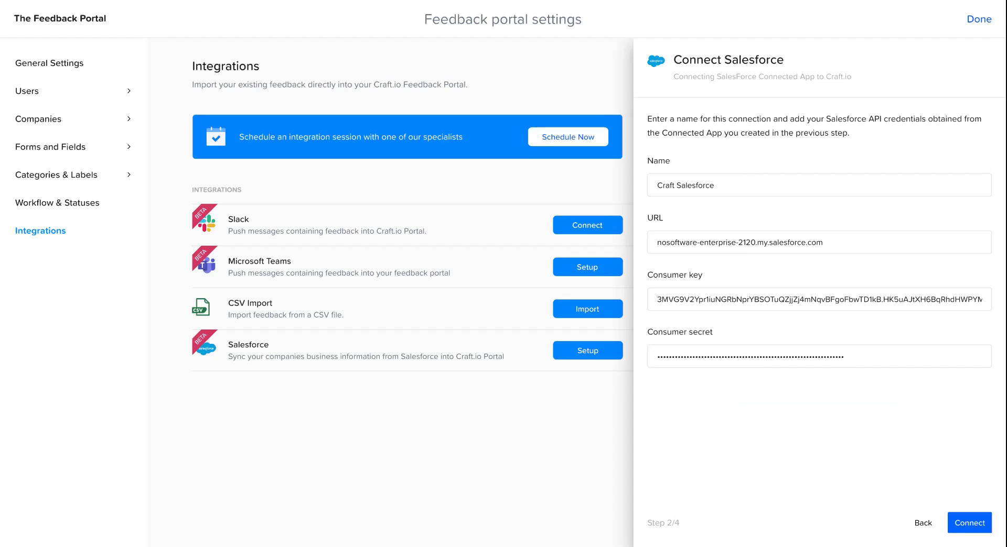
{"action": "left_click", "coordinate": [970, 523]}
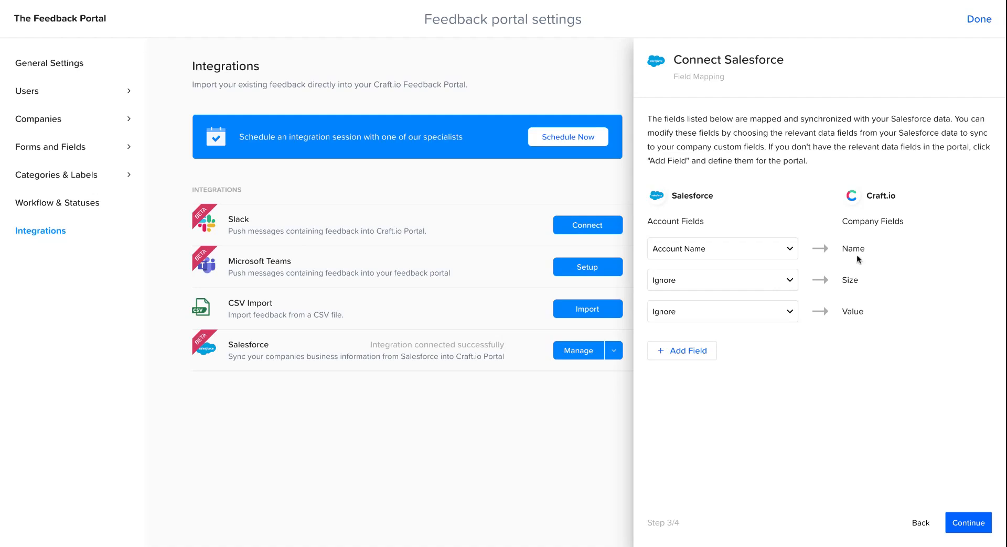
Map the Salesforce account fields Employees to company Size and Annual Revenue to company Value
{"action": "left_click", "coordinate": [776, 282]}
{"action": "scroll", "coordinate": [737, 328], "scroll_direction": "down", "scroll_amount": 1}
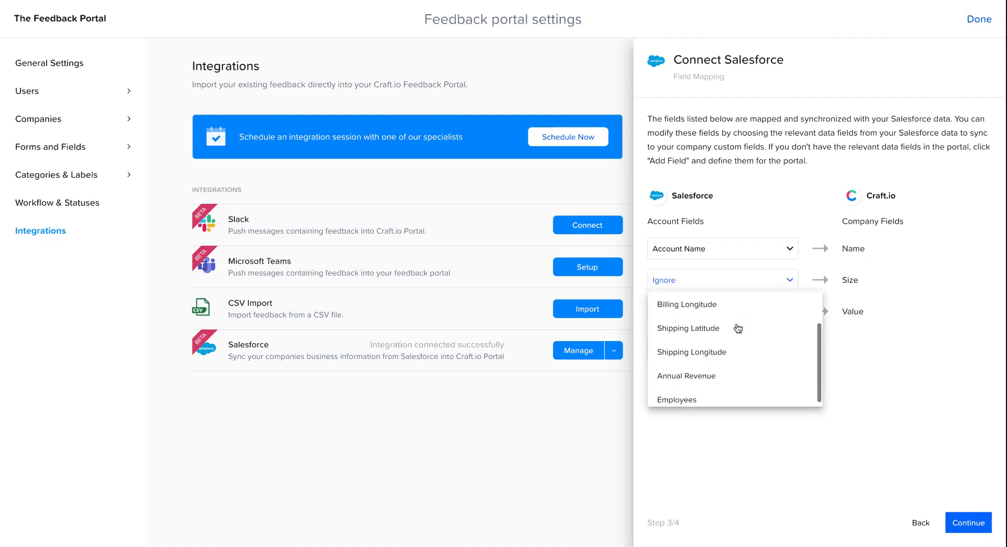
{"action": "left_click", "coordinate": [680, 400]}
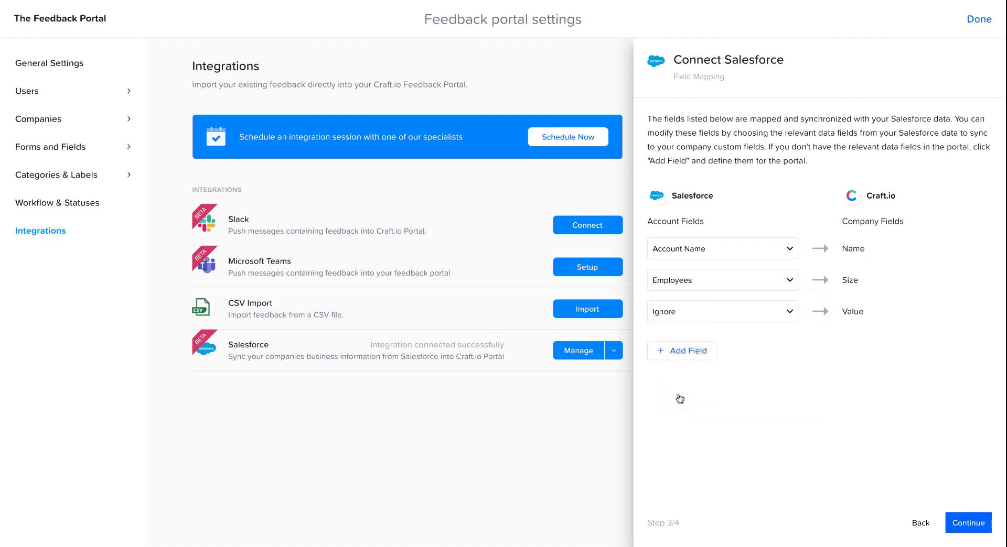
{"action": "left_click", "coordinate": [732, 311]}
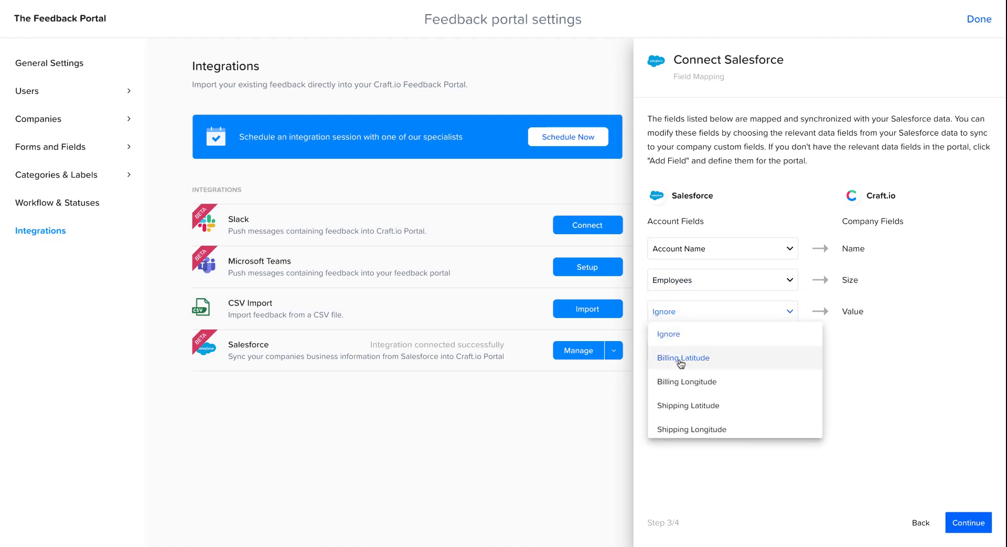
{"action": "scroll", "coordinate": [681, 363], "scroll_direction": "down", "scroll_amount": 1}
{"action": "left_click", "coordinate": [679, 426]}
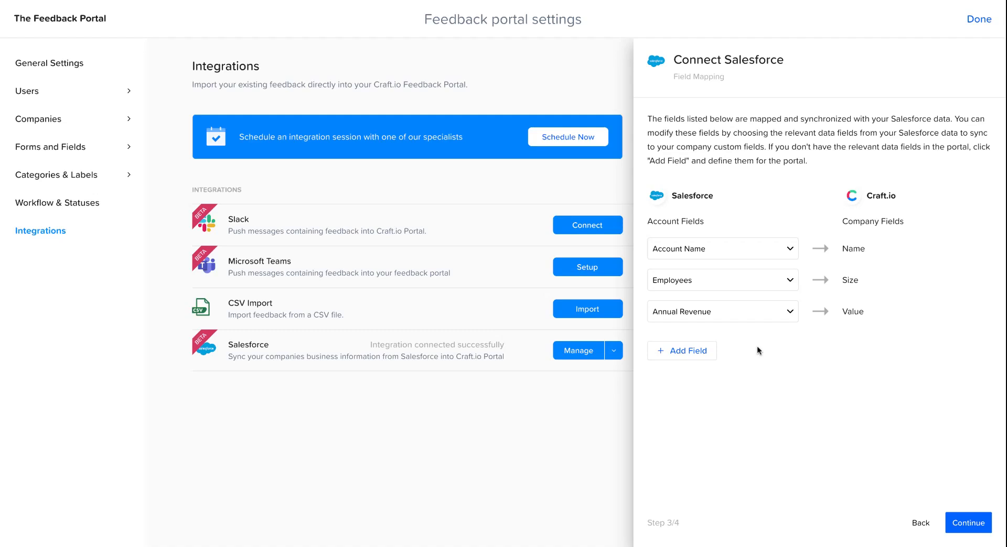
Continue to the sync settings, turn on automatic sync and finish the Salesforce setup
{"action": "left_click", "coordinate": [970, 524]}
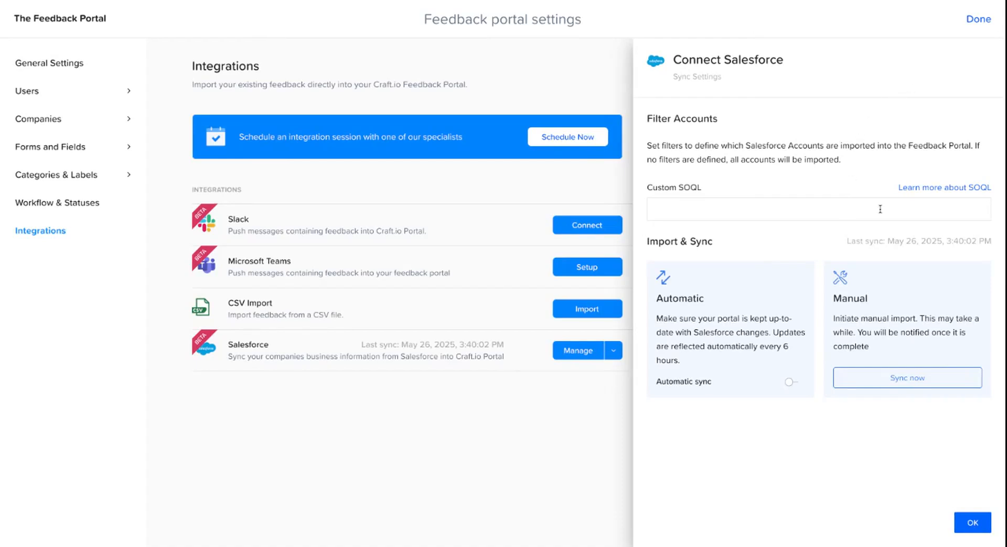
{"action": "left_click", "coordinate": [790, 384]}
{"action": "left_click", "coordinate": [972, 526]}
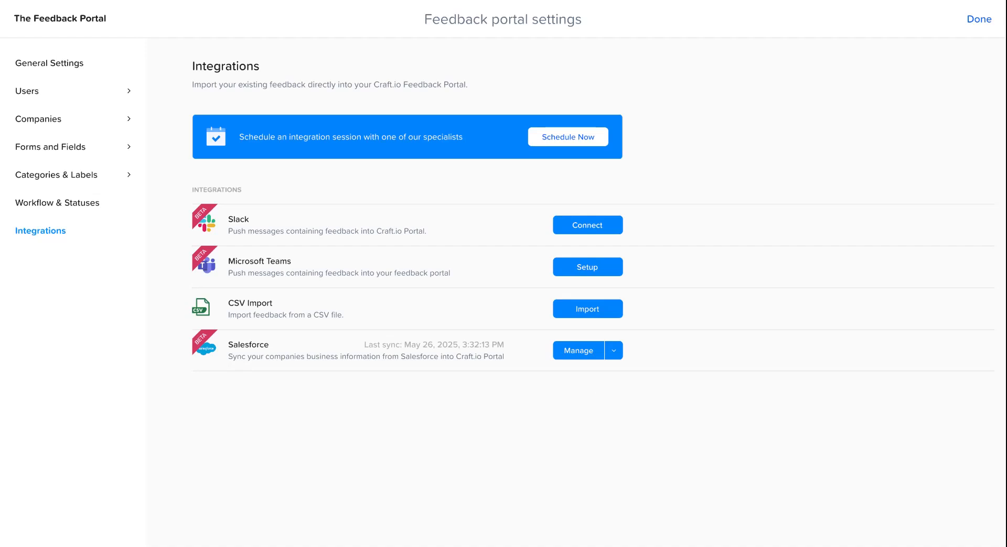
Review the portal's company details for the synced names, sizes and values, and leave the portal settings
{"action": "left_click", "coordinate": [128, 120]}
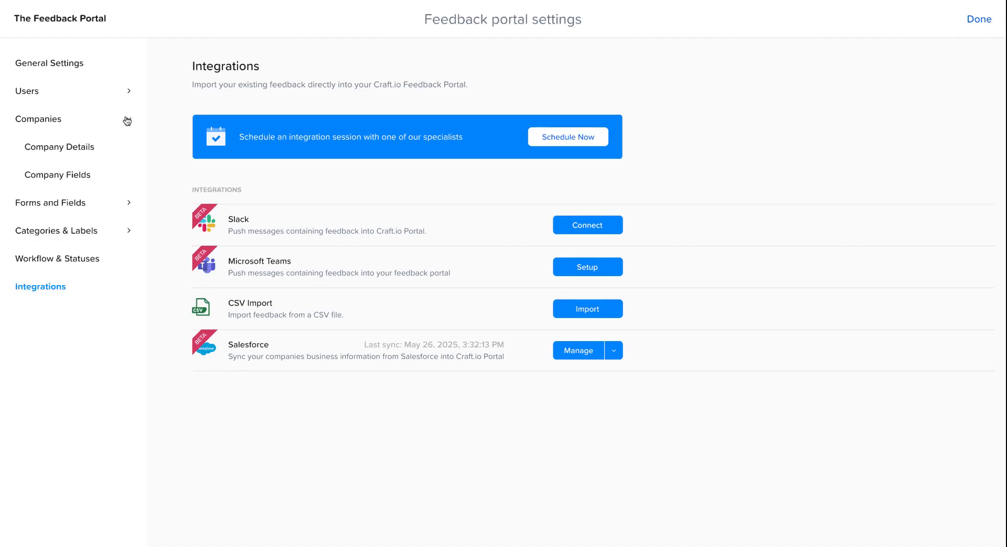
{"action": "left_click", "coordinate": [78, 148]}
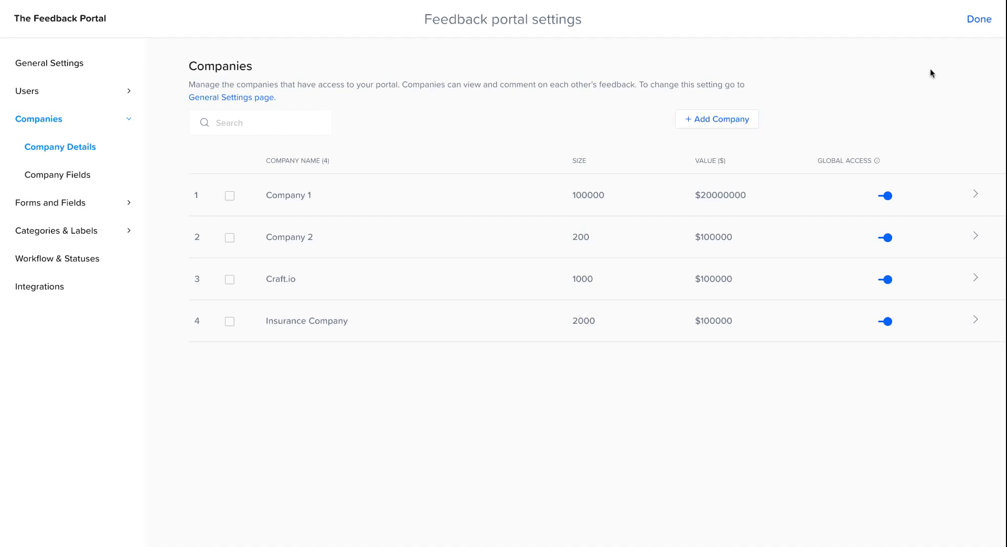
{"action": "left_click", "coordinate": [975, 22]}
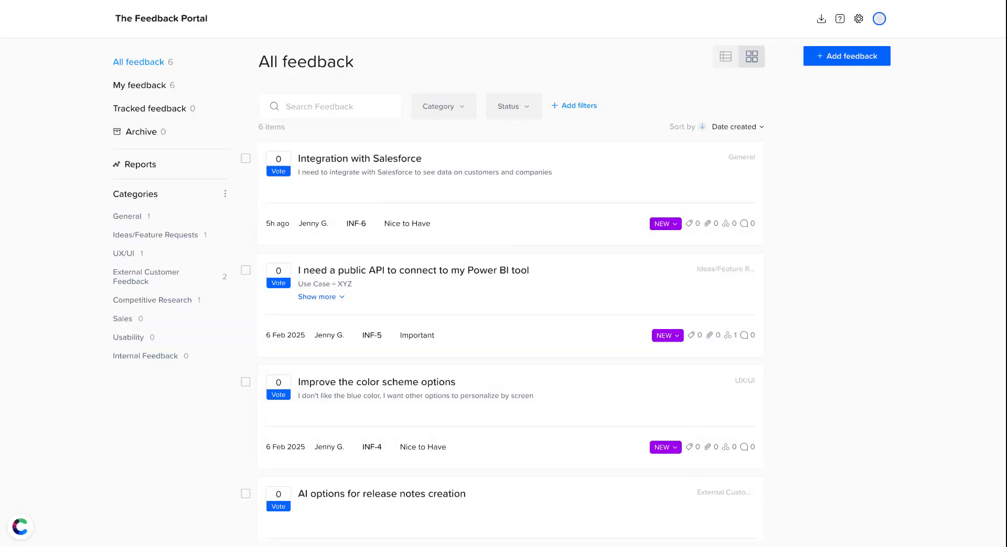
Submit a new feedback item titled "Title" with the description "Description", assigned to Company 1
{"action": "left_click", "coordinate": [851, 56]}
{"action": "type", "text": "Title"}
{"action": "left_click", "coordinate": [395, 320]}
{"action": "type", "text": "Description"}
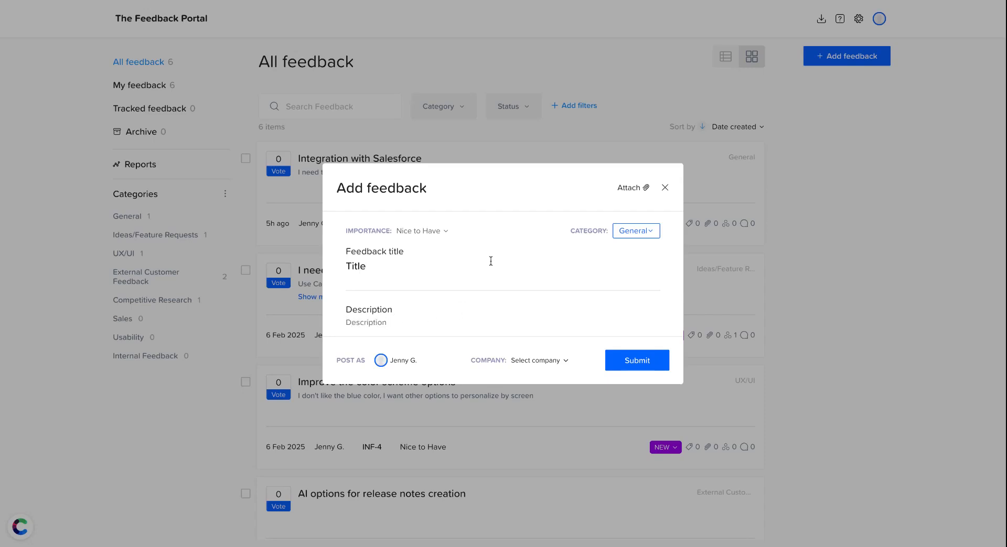
{"action": "left_click", "coordinate": [538, 361]}
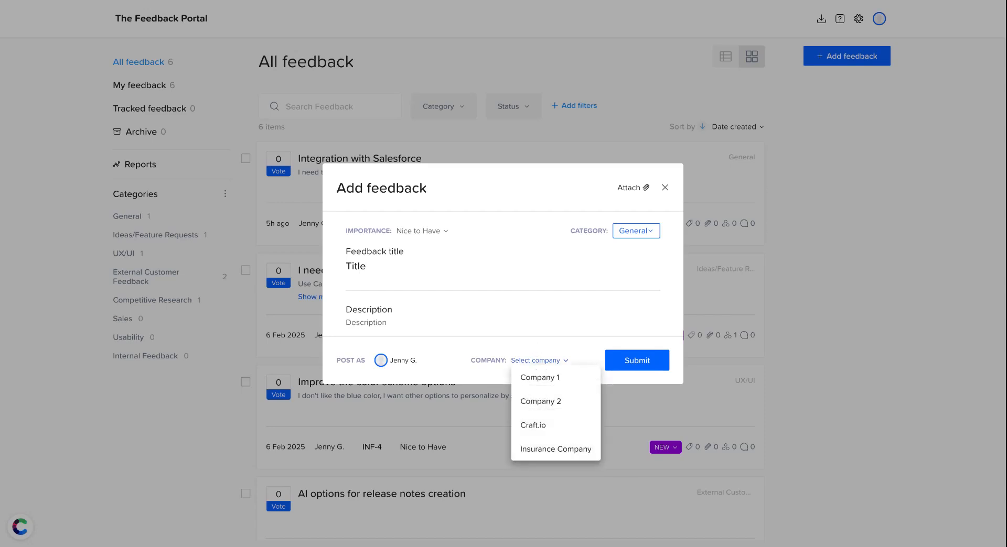
{"action": "left_click", "coordinate": [539, 378]}
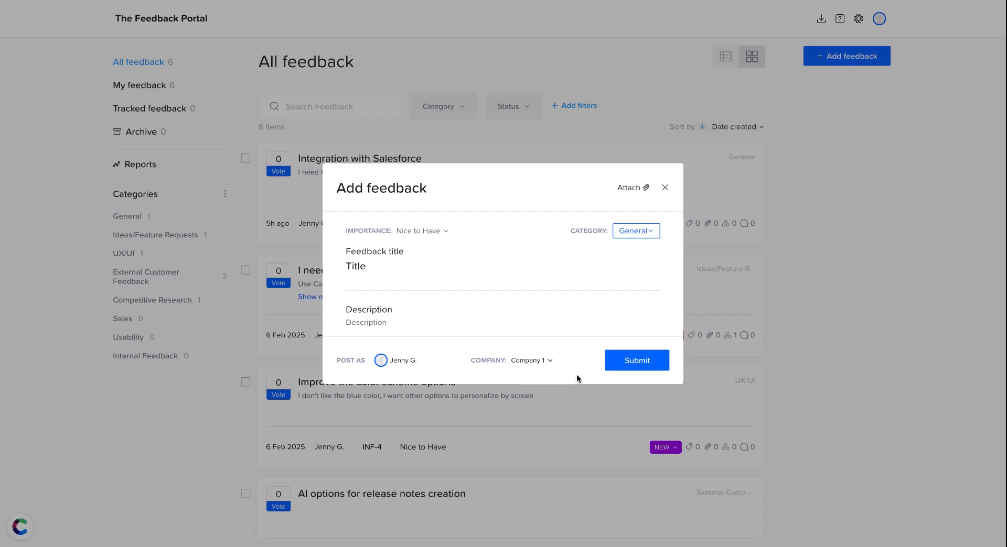
{"action": "left_click", "coordinate": [640, 361]}
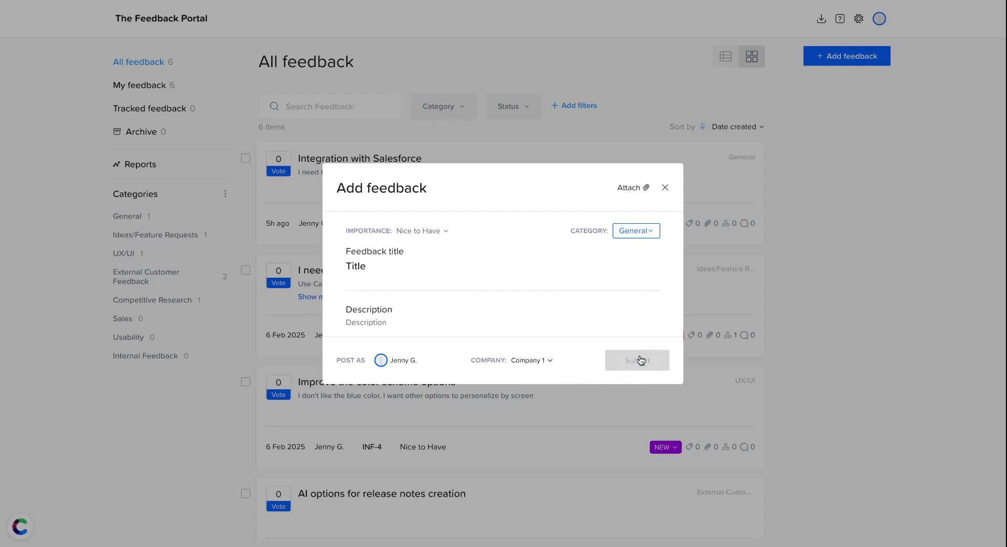
{"action": "left_click", "coordinate": [664, 180]}
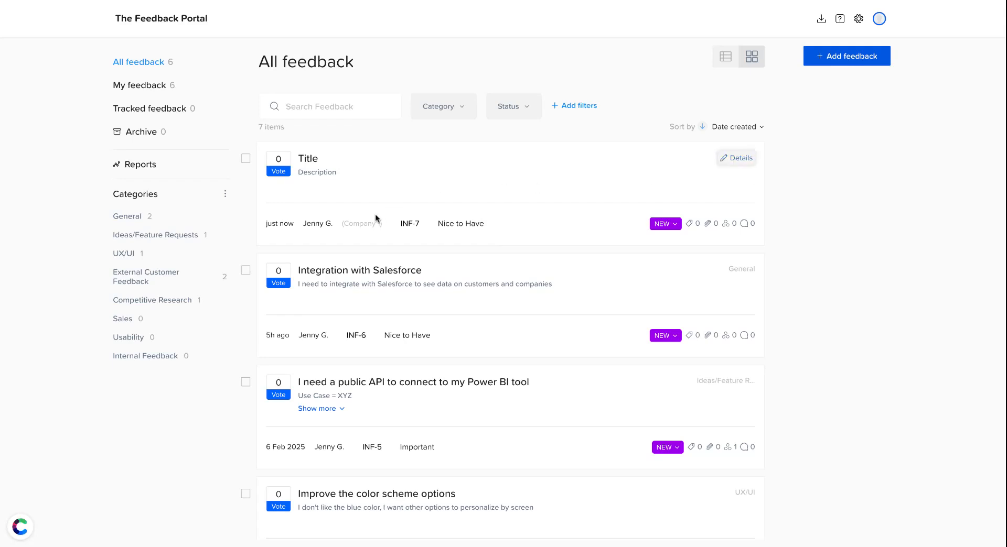
Promote the "Title" feedback item to a new epic in the Customer Support and Engagement product
{"action": "mouse_move", "coordinate": [361, 229]}
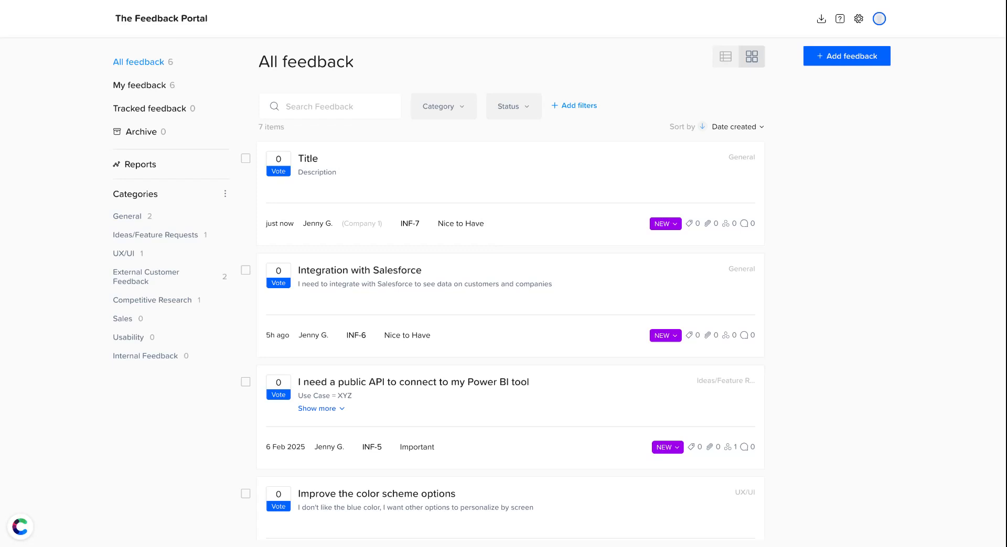
{"action": "left_click", "coordinate": [727, 225]}
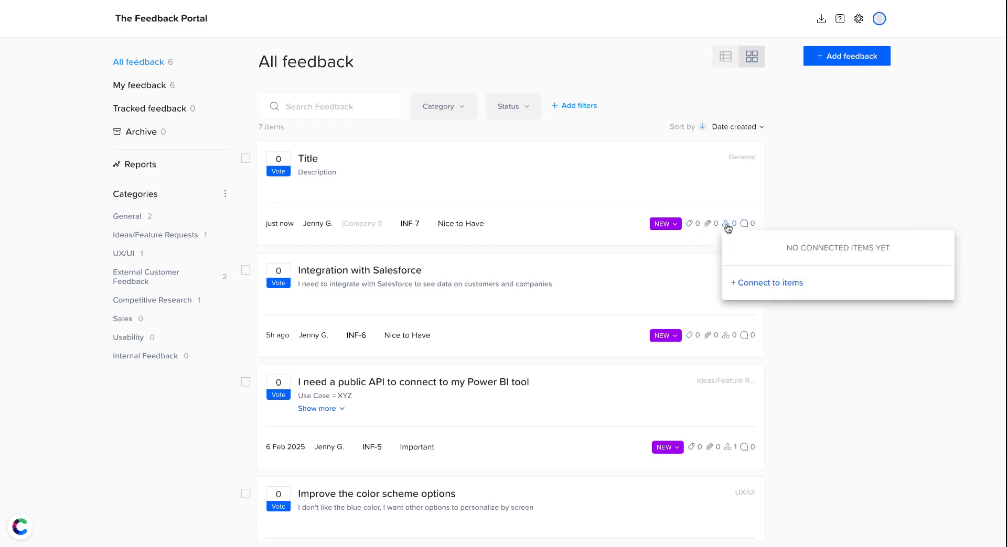
{"action": "left_click", "coordinate": [790, 283]}
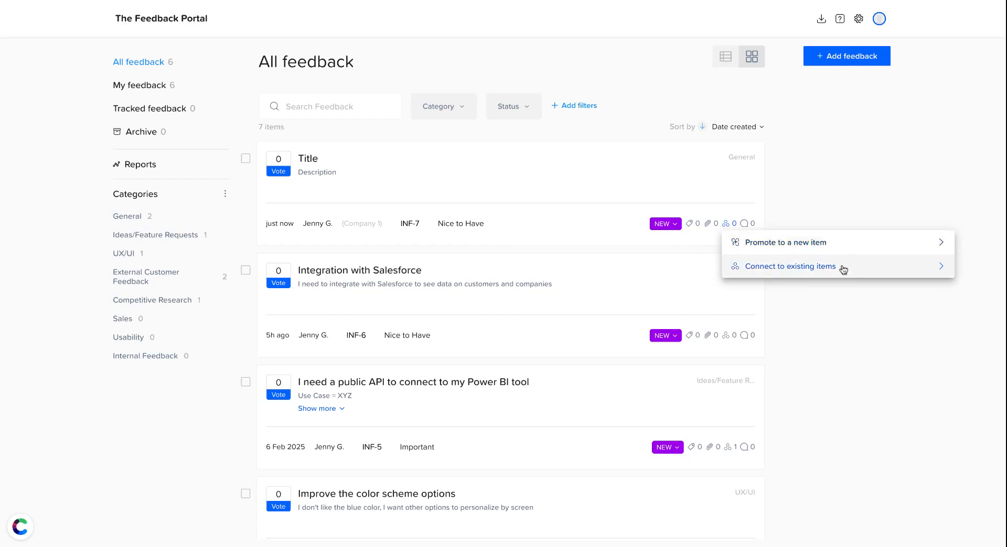
{"action": "left_click", "coordinate": [805, 247]}
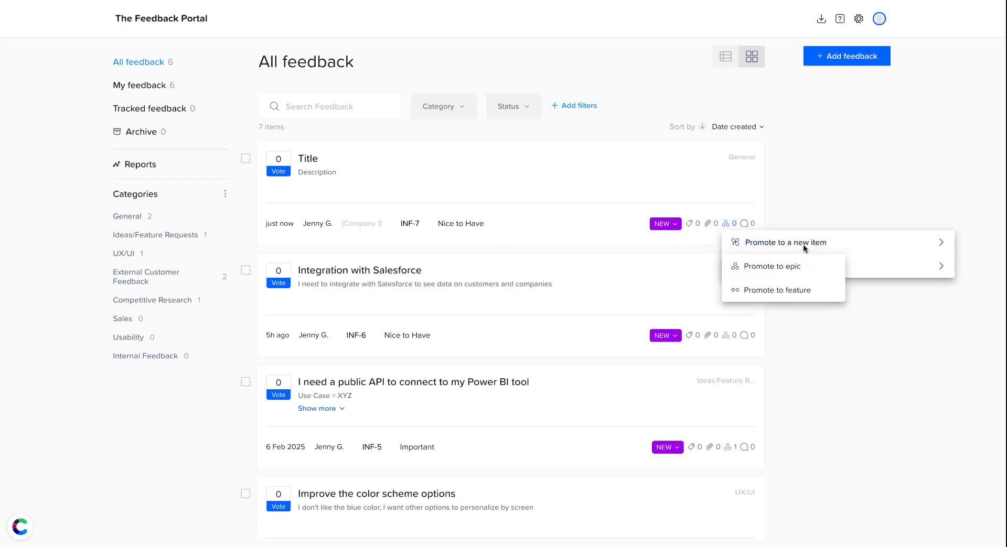
{"action": "left_click", "coordinate": [807, 267]}
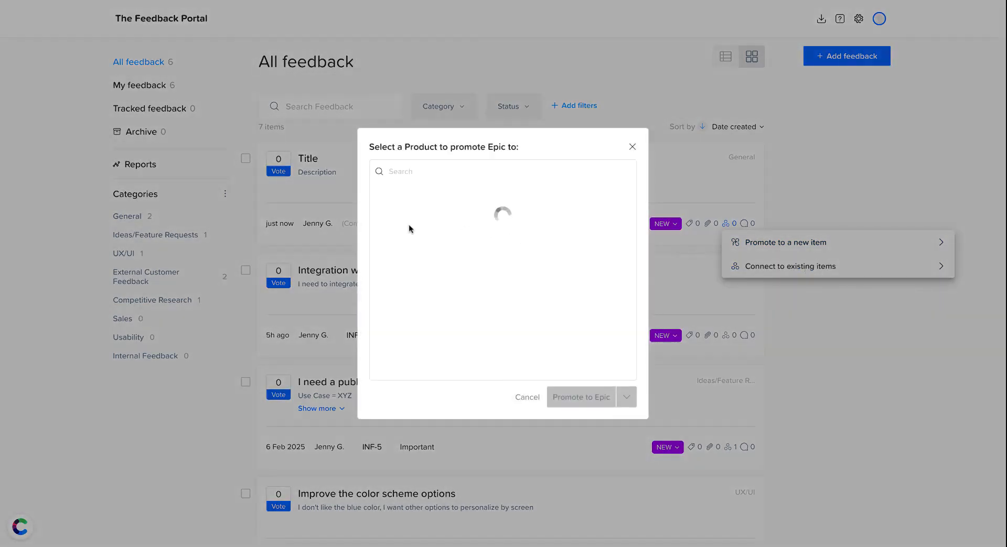
{"action": "left_click", "coordinate": [398, 194]}
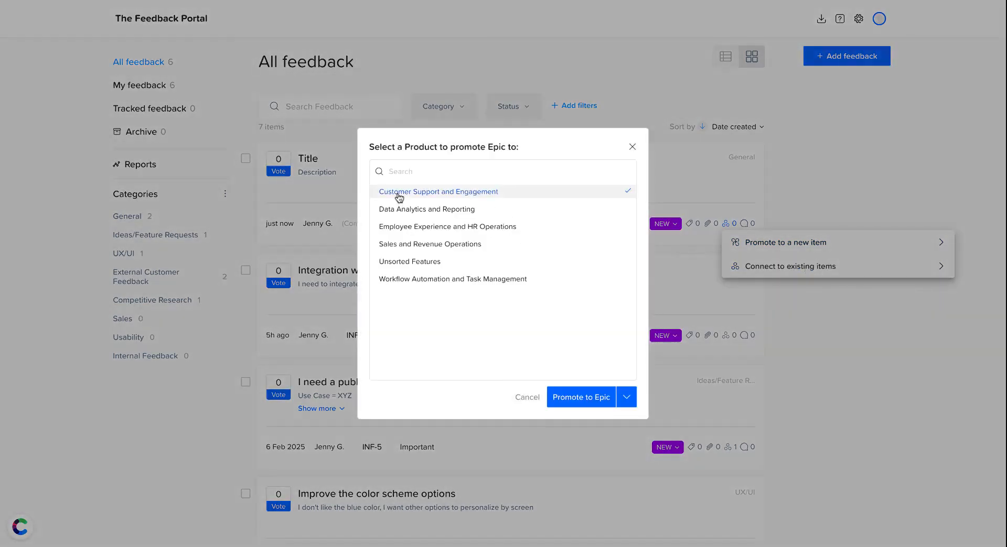
{"action": "left_click", "coordinate": [577, 398]}
{"action": "left_click", "coordinate": [813, 322]}
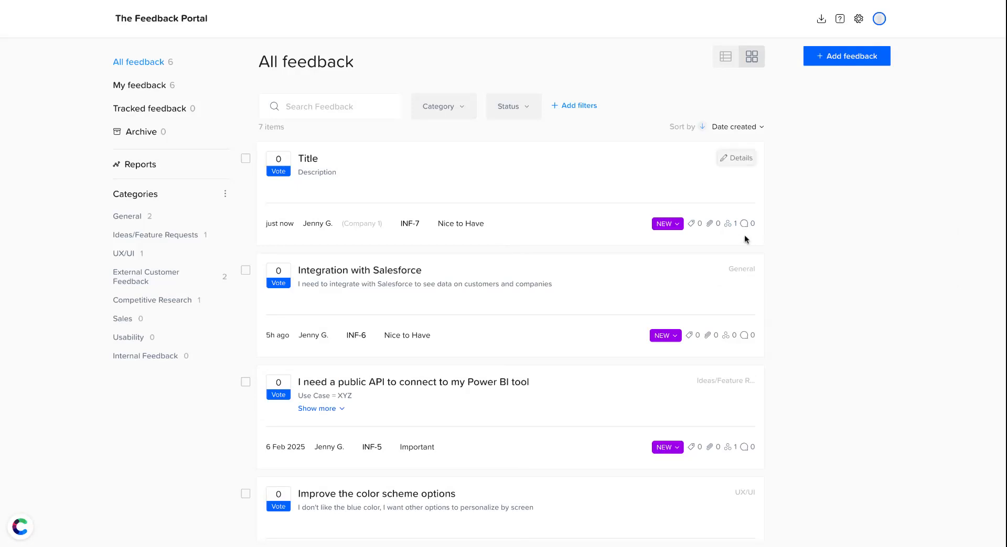
Open the epic connected to the "Title" feedback item and check its linked feedback and total value
{"action": "left_click", "coordinate": [729, 224]}
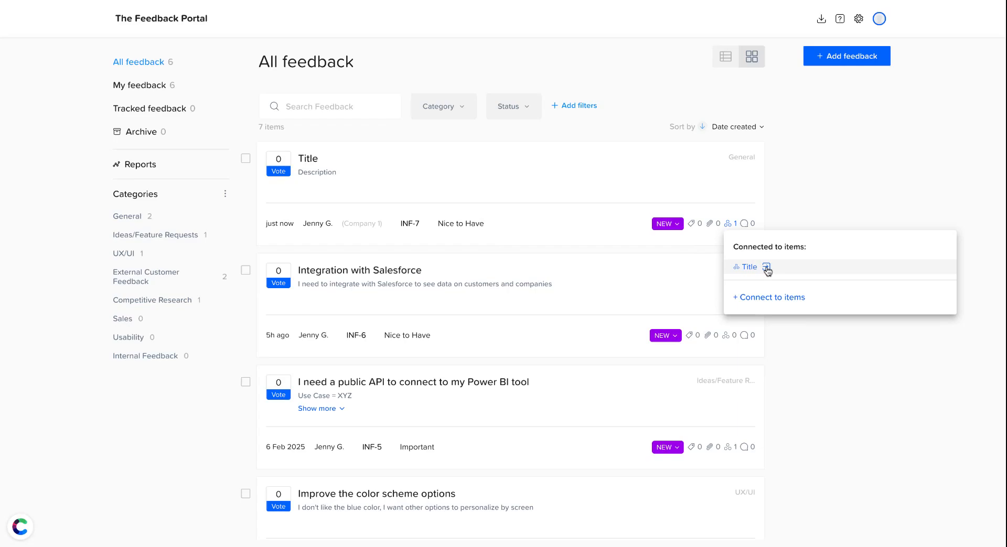
{"action": "left_click", "coordinate": [766, 268]}
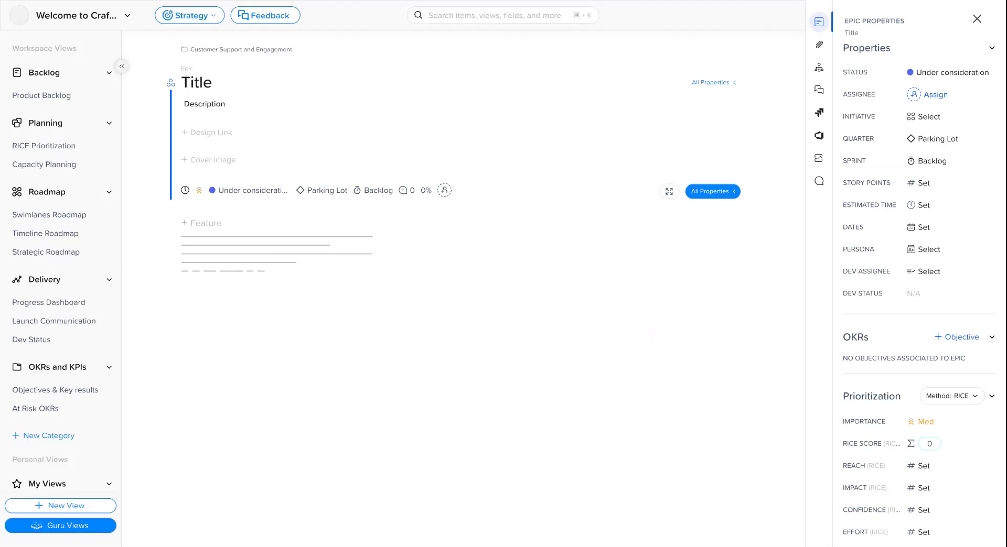
{"action": "left_click", "coordinate": [820, 92]}
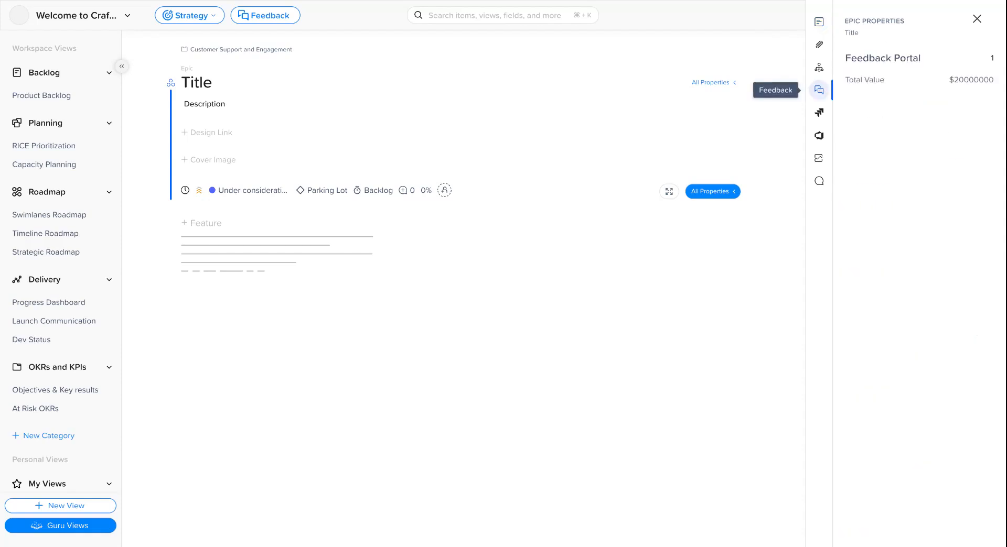